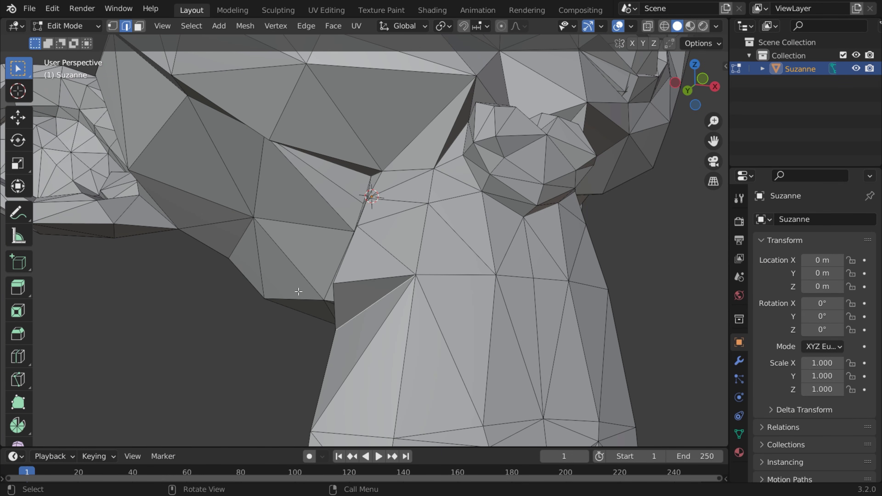
Step: Rotate the edge clockwise at the notched upper corner of Suzanne's tapered neck with Rotate Edge CW
key(ctrl+e)
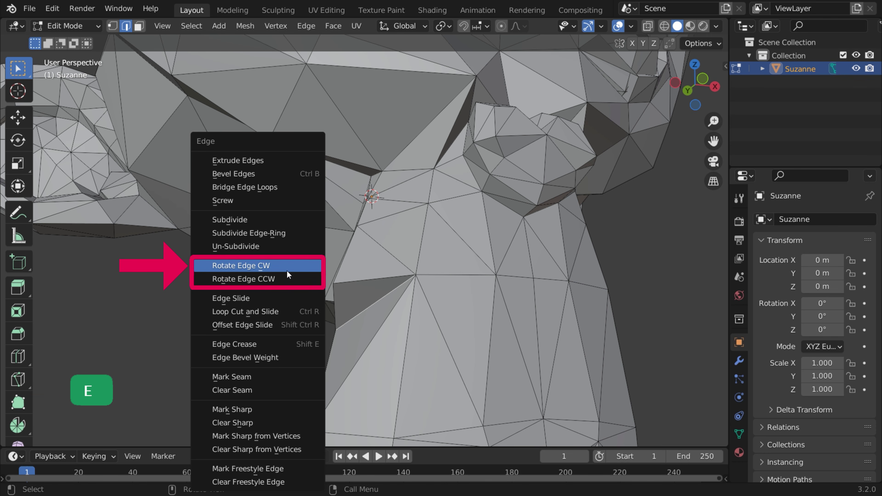
click(240, 269)
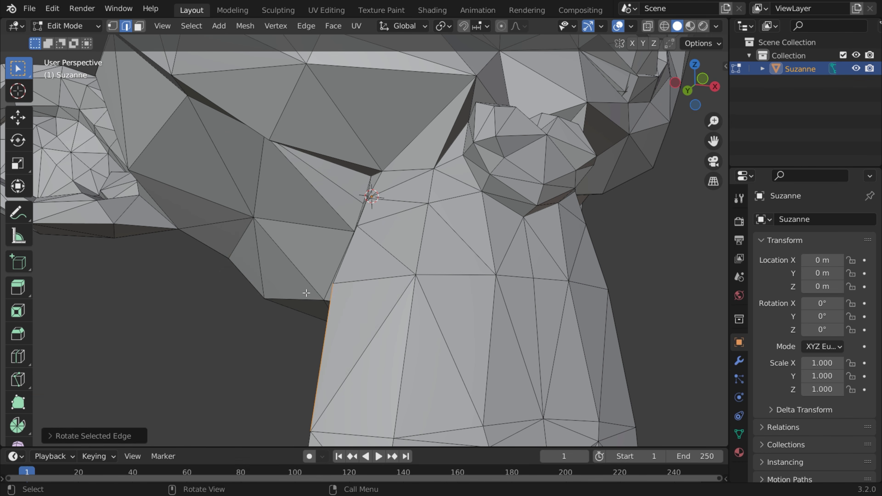
ctrl+middle_drag(307, 293, 378, 402)
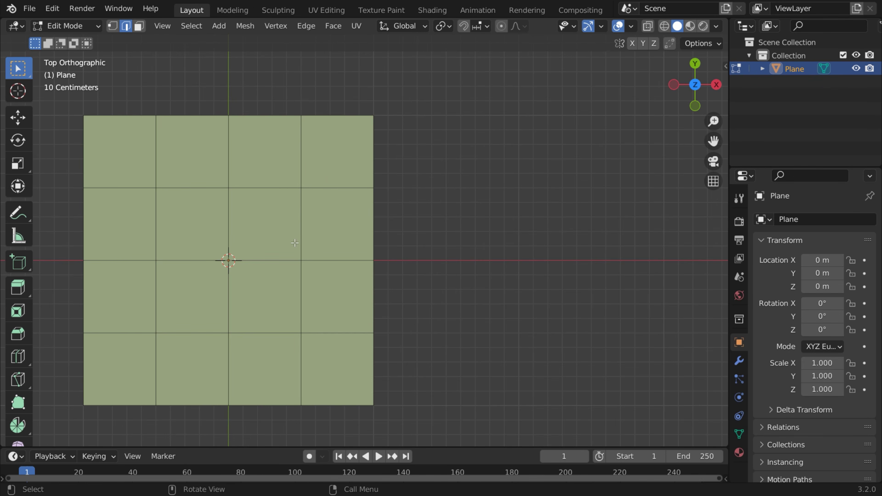
Step: Extrude the two middle edges on the plane's +X side outward by 0.5 m, twice in succession
click(373, 232)
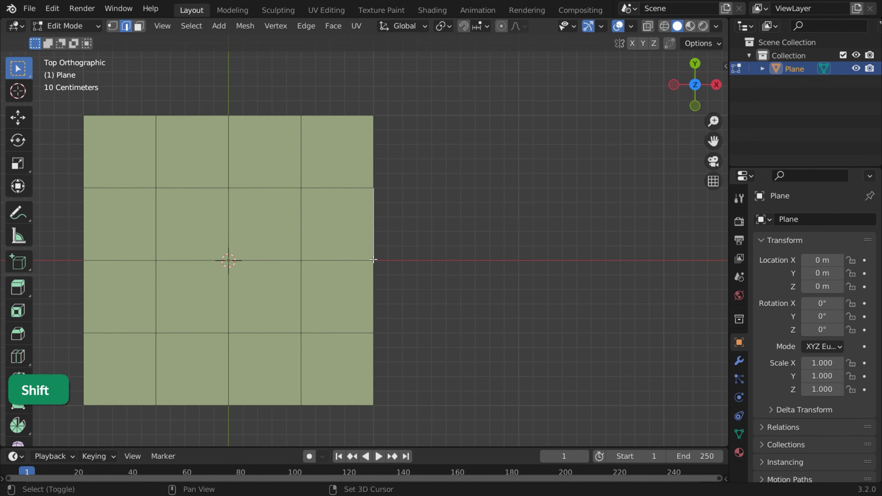
shift+click(374, 287)
text(e.5)
key(Return)
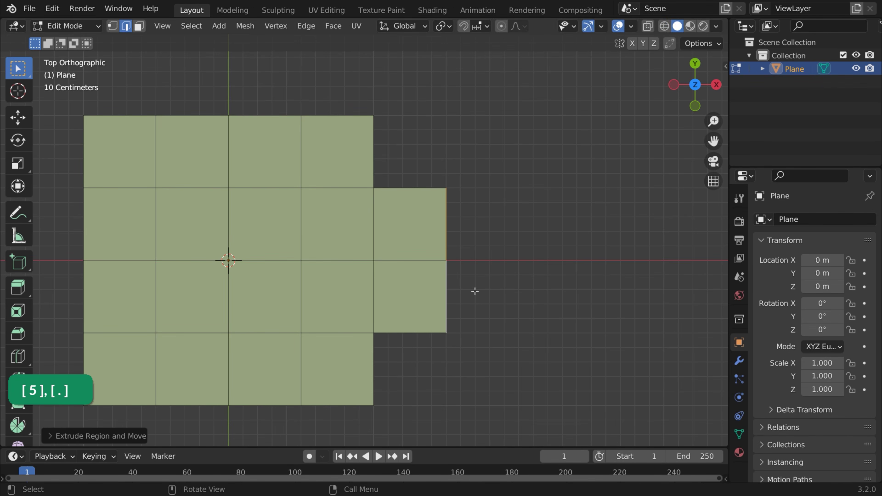
text(e.5)
key(Return)
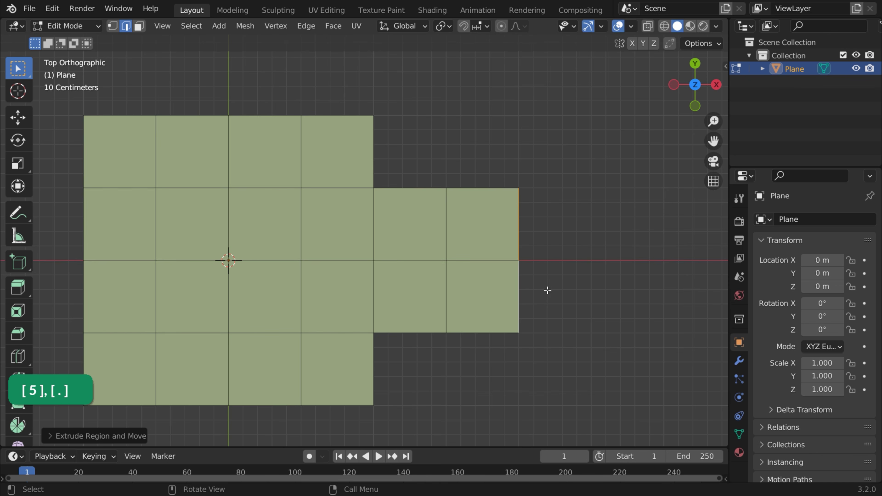
Step: Scale the extruded end edges by a factor of 2 along the Y axis
key(s)
text(y)
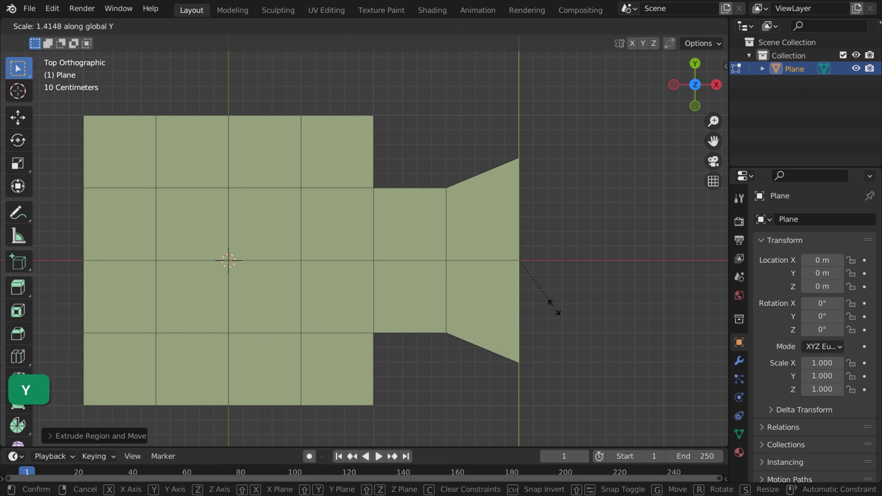
text(2)
key(Return)
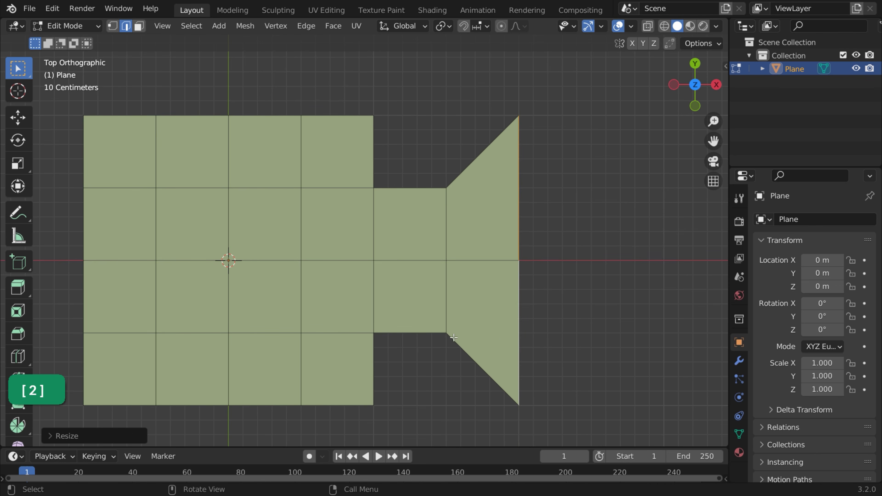
Step: Fill the two open corners beside the flared extrusion with faces, lower one first
shift+click(433, 334)
key(f)
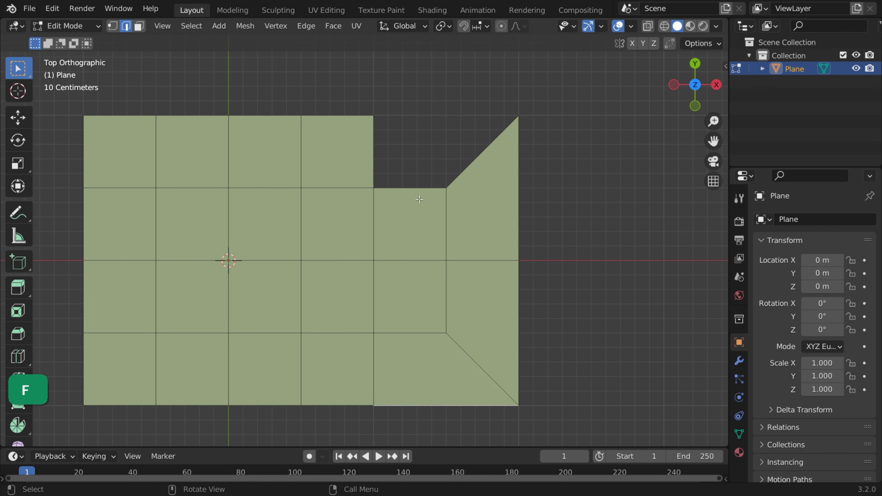
click(420, 191)
key(f)
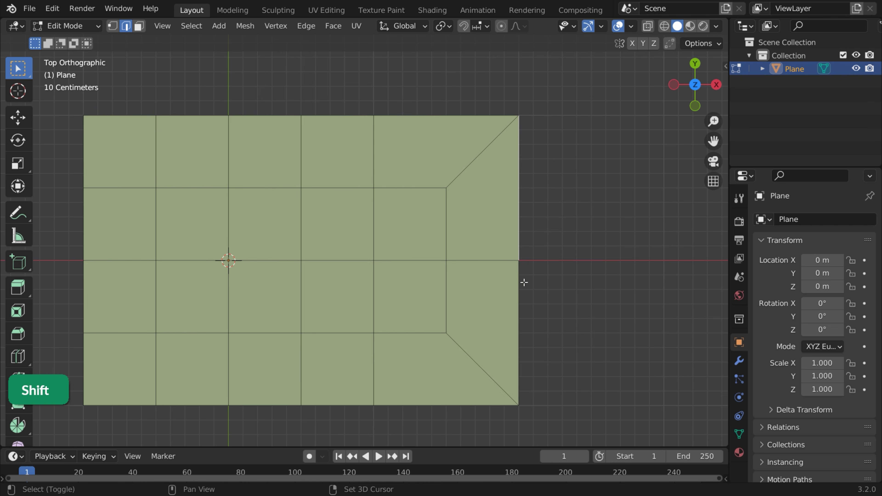
Step: Extrude the two outer end edges of the plane 1 m along the X axis
shift+click(523, 302)
key(e)
key(x)
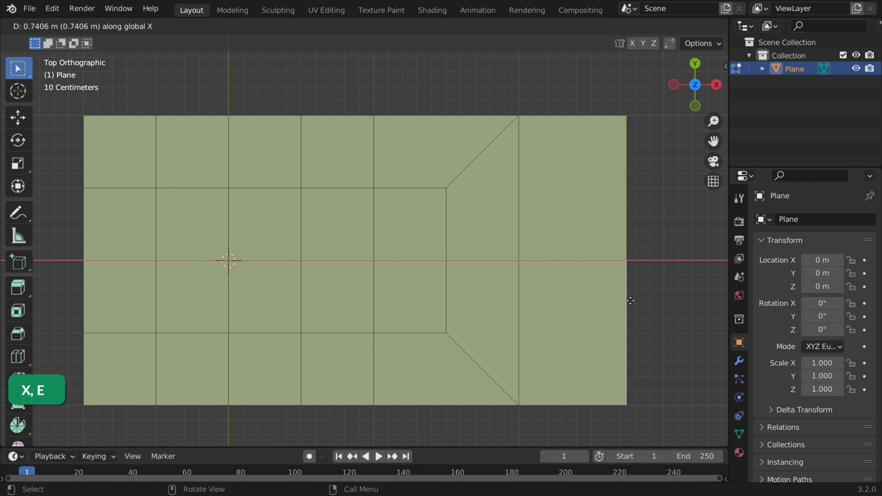
key(1)
key(Return)
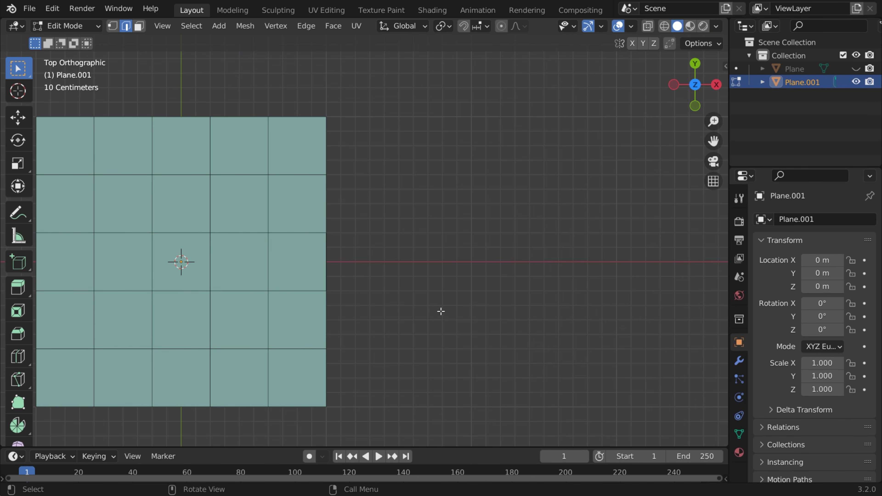
Step: On the five-by-five plane, extrude the middle edge of the +X side 0.4 m along X
click(326, 259)
text(ex.4)
key(Return)
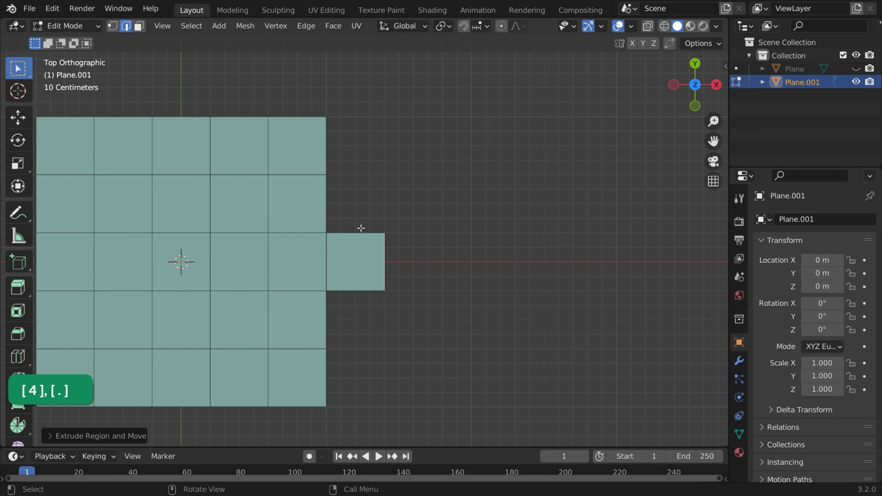
Step: Extrude the four remaining edges above and below the middle tab 0.8 m along X
shift+click(326, 204)
shift+click(327, 313)
shift+click(327, 379)
text(e)
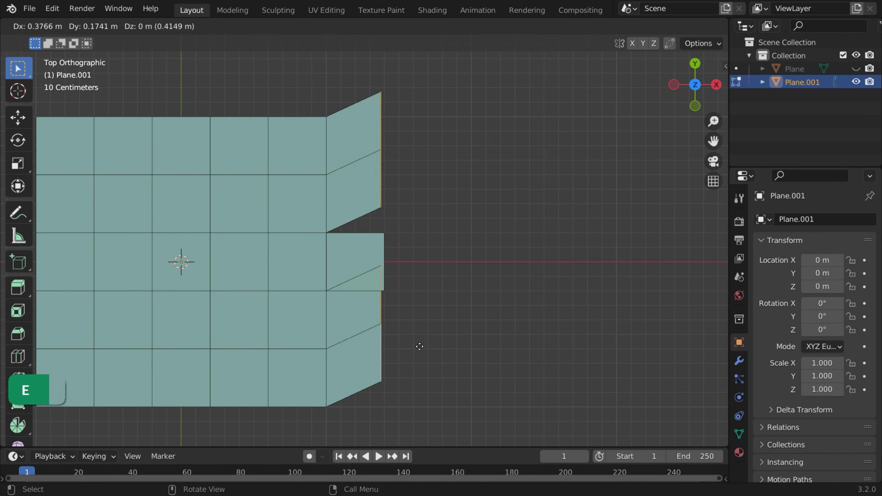
text(x.8)
key(Return)
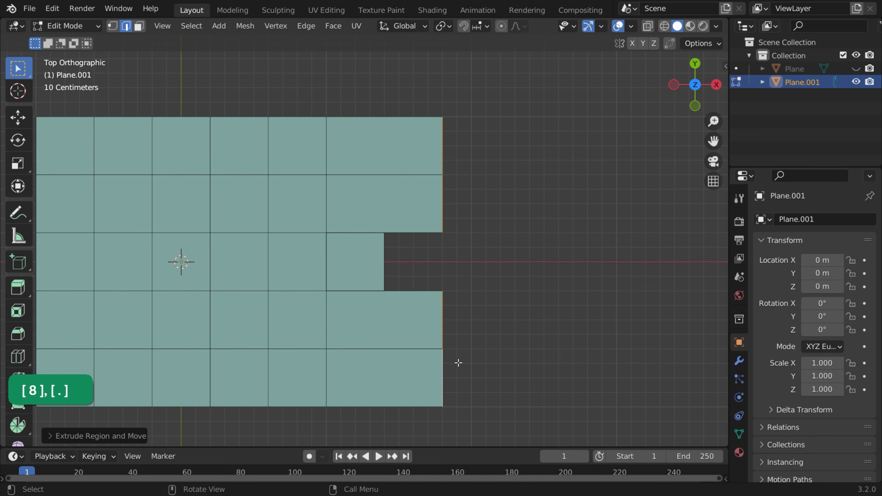
Step: Merge the inner corner vertices of both long strips onto the middle tab's outer vertices using At Last
key(1)
click(442, 291)
shift+click(384, 291)
key(m)
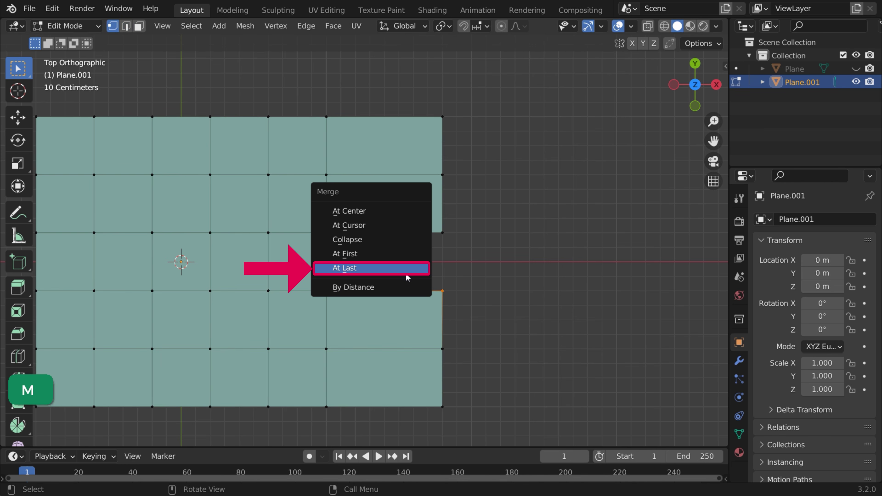
click(408, 275)
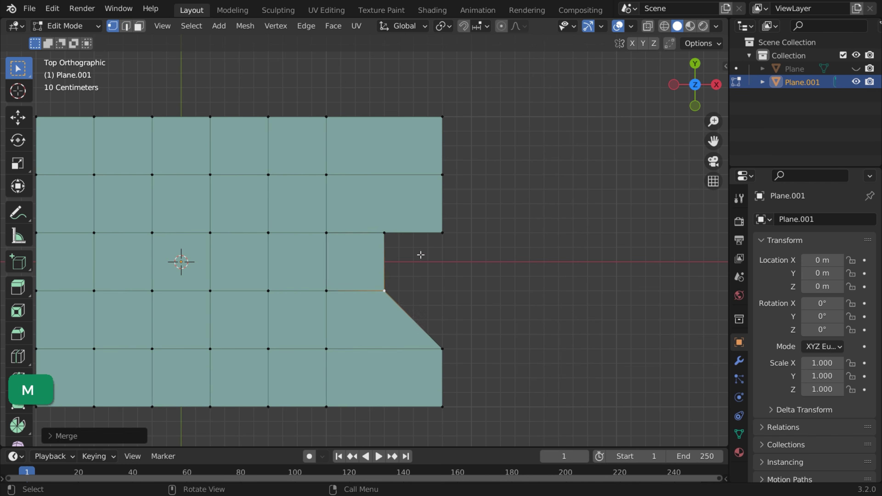
key(m)
click(421, 252)
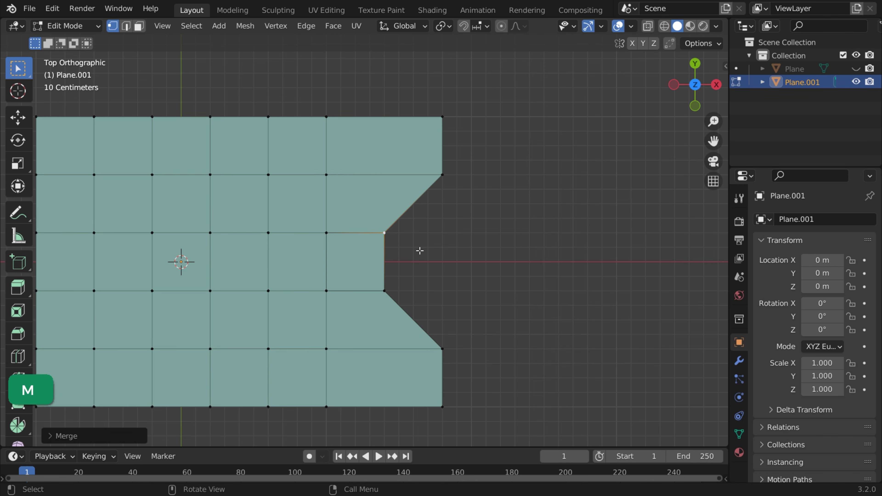
Step: Fill the notch bounded by the tab's end edge and the two diagonal edges with a face
key(2)
click(381, 254)
shift+click(396, 223)
shift+click(399, 300)
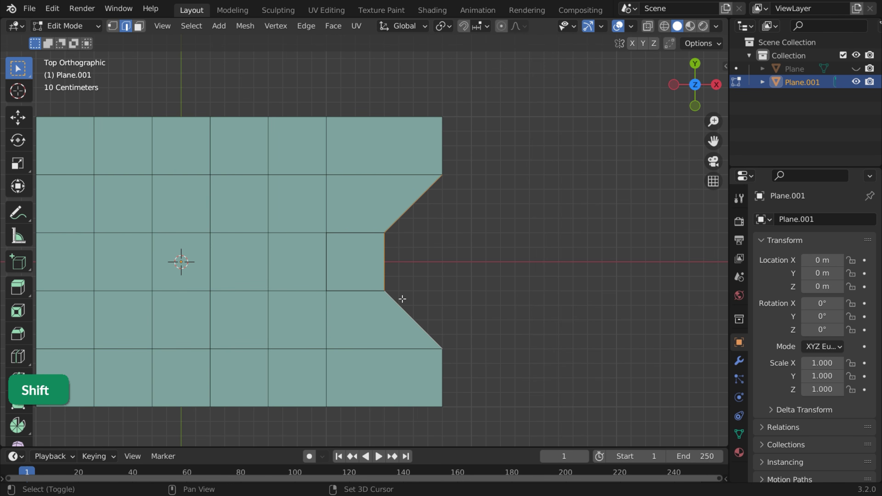
key(f)
Step: Extrude the three outer end edges of the plane 0.8 m along the X axis
key(2)
click(443, 168)
shift+click(448, 230)
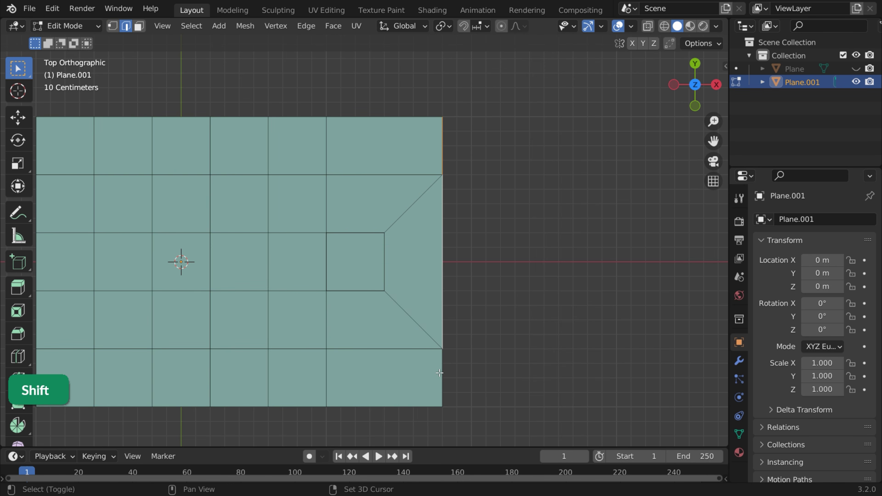
shift+click(442, 370)
text(ex0.8)
key(Return)
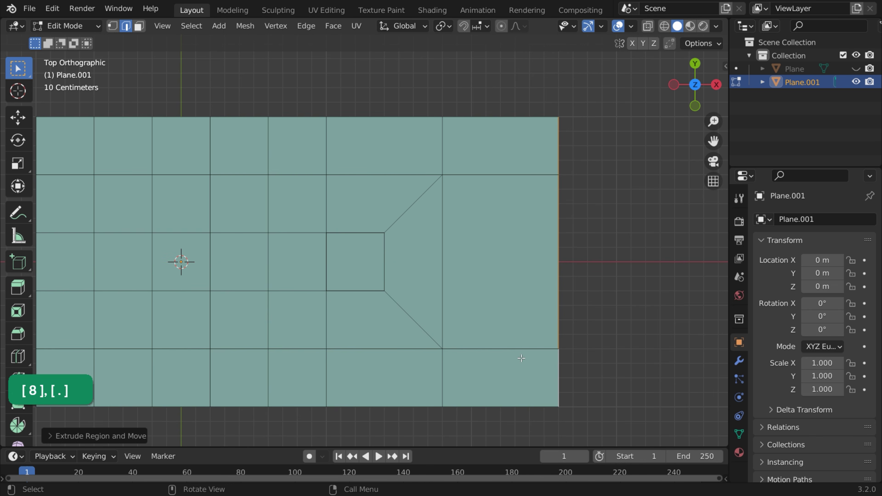
Step: Scale the large middle face at the plane's extruded end along the Y axis
key(3)
click(486, 259)
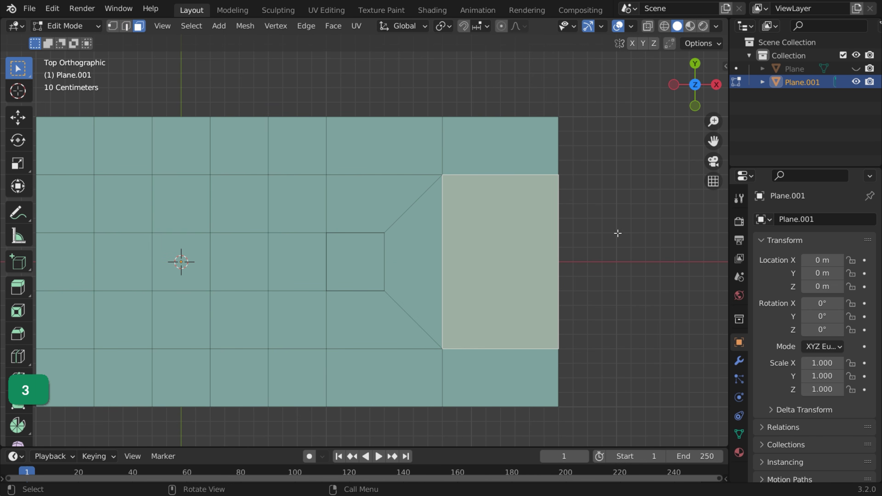
key(s)
key(y)
click(593, 267)
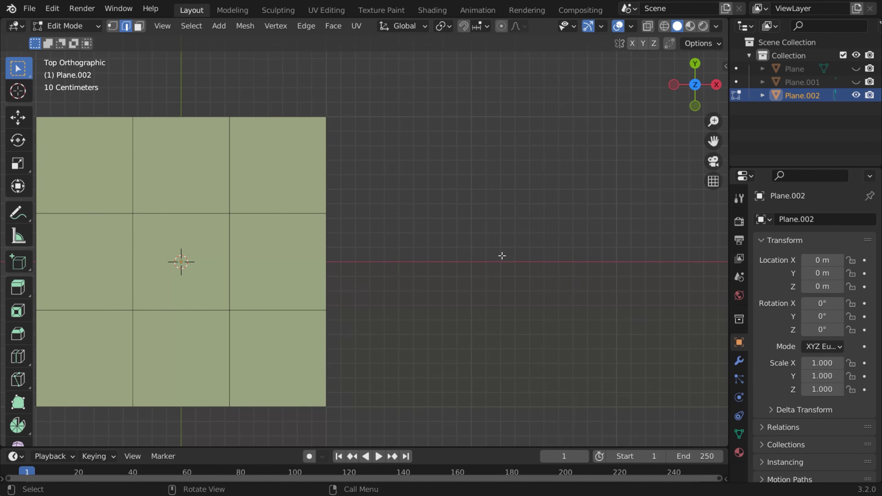
Step: On the three-by-three plane, extrude the upper and lower edges of the +X side one cell width along X
click(327, 185)
shift+click(327, 337)
key(e)
key(x)
click(433, 326)
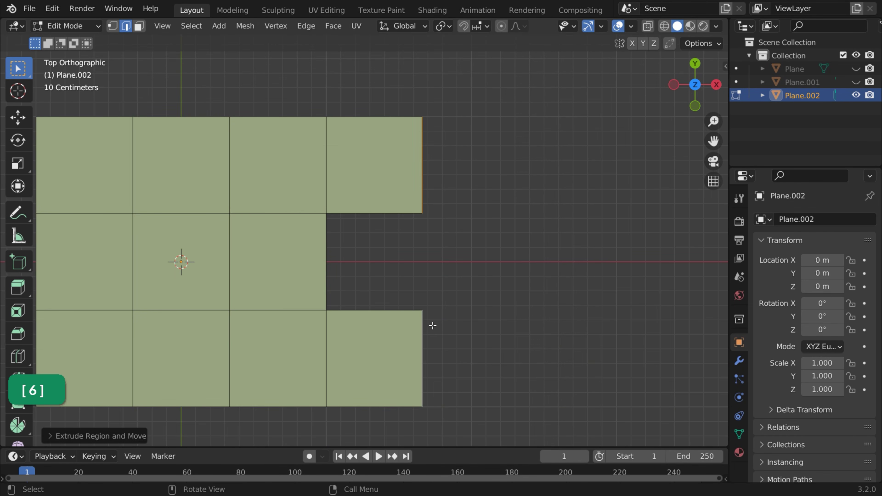
Step: Extrude the middle edge between the two new strips 0.33 m along the X axis
text(ex0.3)
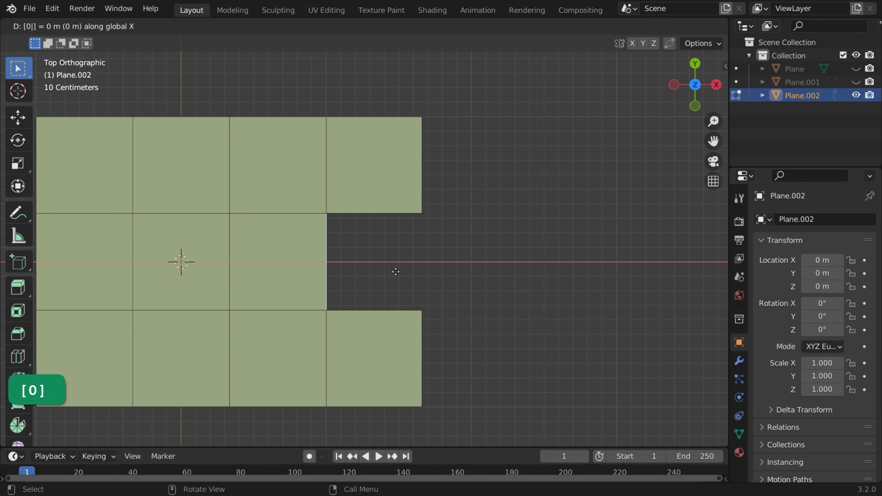
text(3)
key(Return)
Step: Merge the inner corner vertices of the upper and lower strips onto the middle tab's outer vertices at last
key(1)
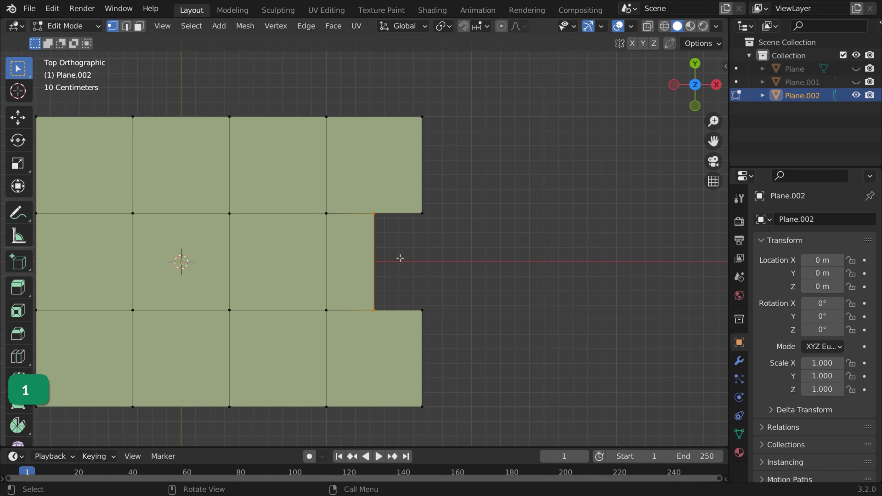
click(412, 213)
shift+click(374, 213)
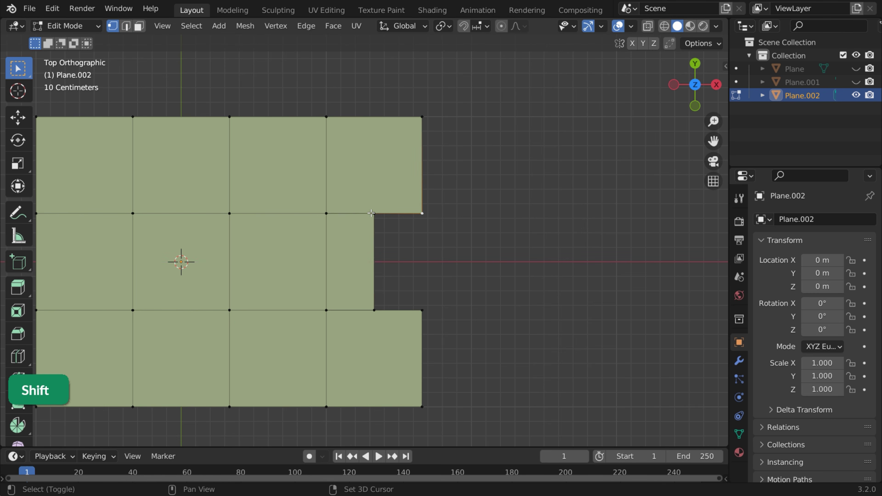
key(m)
click(404, 238)
click(422, 310)
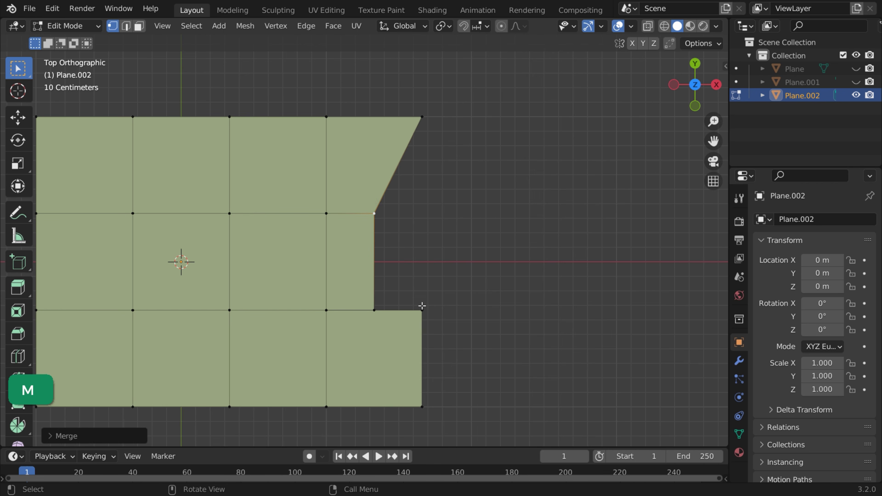
shift+click(374, 310)
key(m)
click(468, 284)
Step: Fill the notch between the two diagonal edges and the middle tab's end edge with a face
key(2)
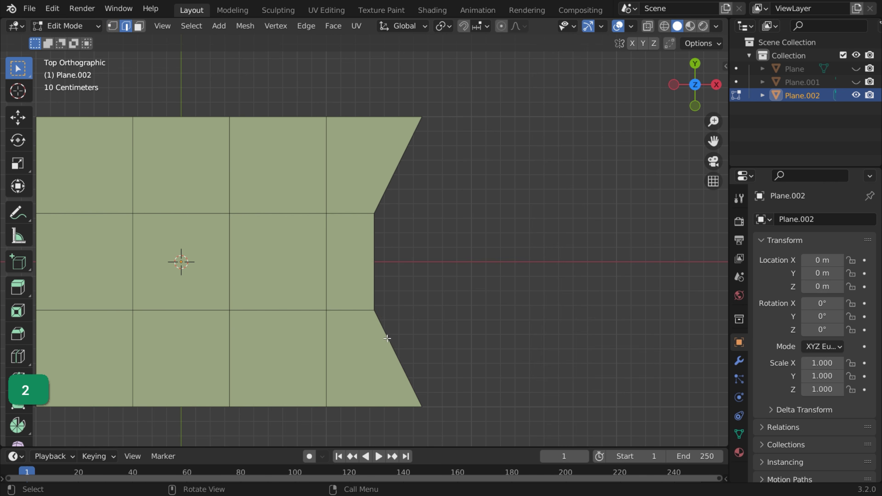
click(388, 337)
shift+click(374, 264)
shift+click(382, 197)
key(f)
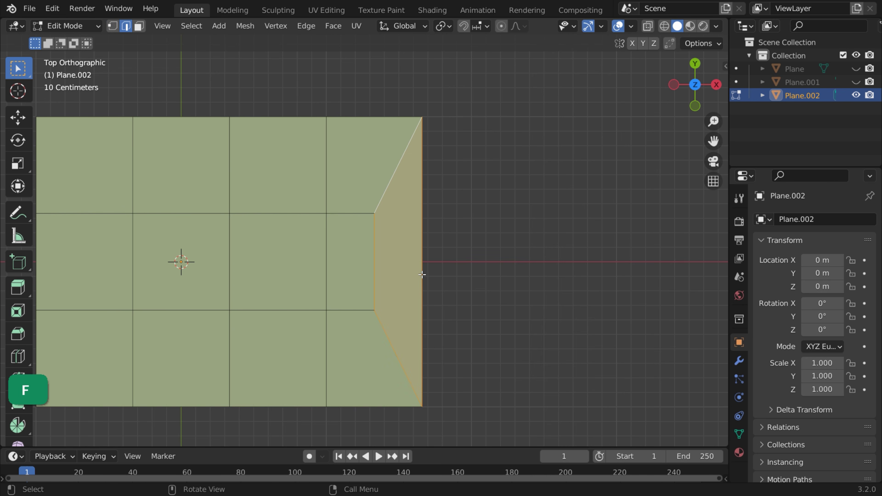
Step: Extrude the single long end edge of the plane 1.66 m along the X axis
click(422, 274)
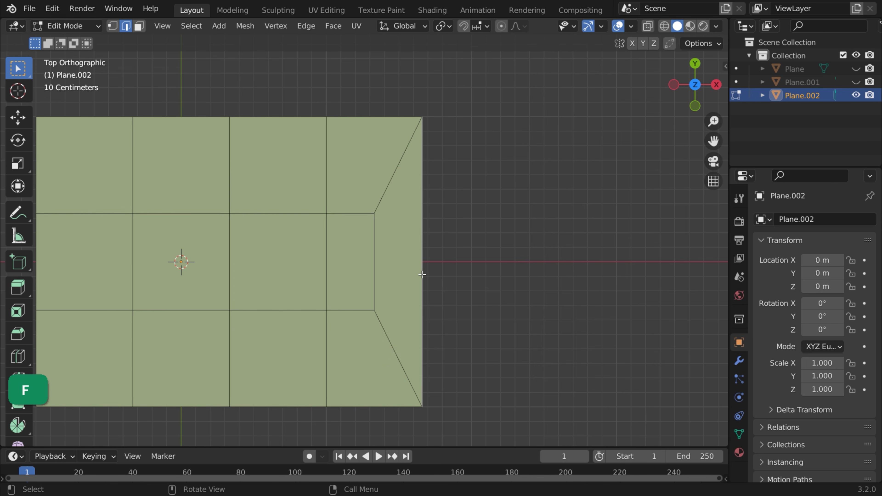
text(ex)
text(1.6)
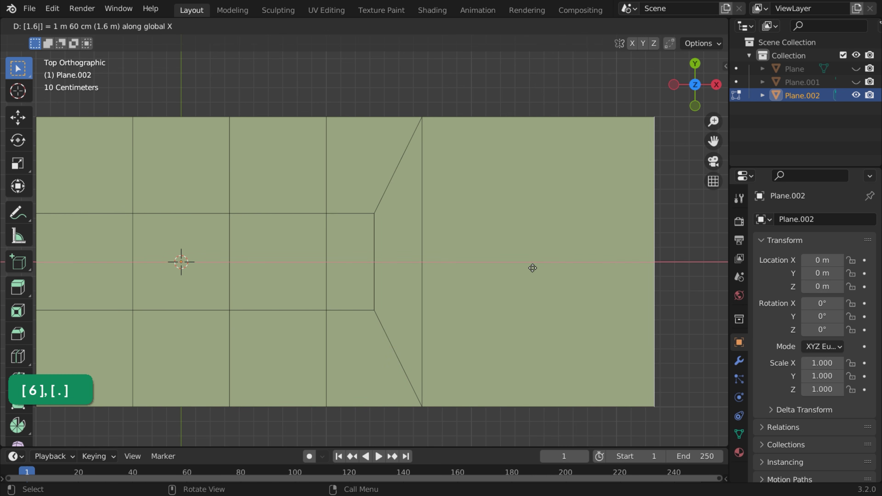
text(6)
key(Return)
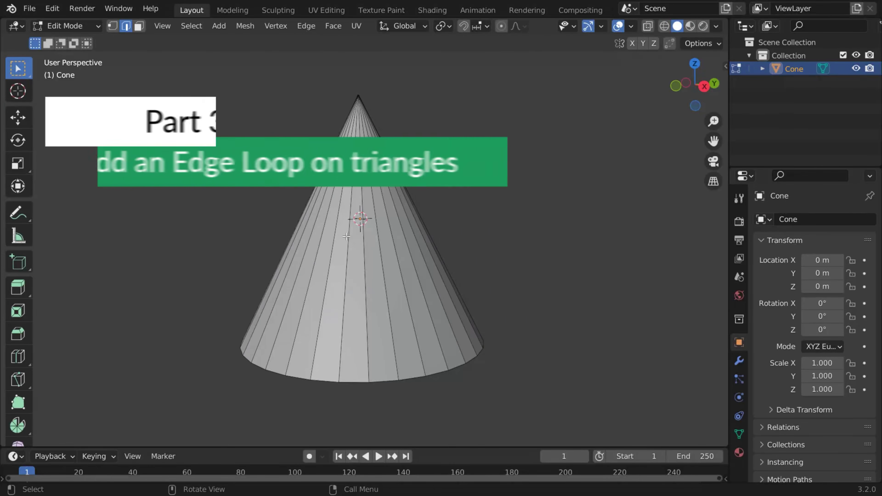
Step: Try to add a loop cut around the cone's triangular side faces
key(ctrl+r)
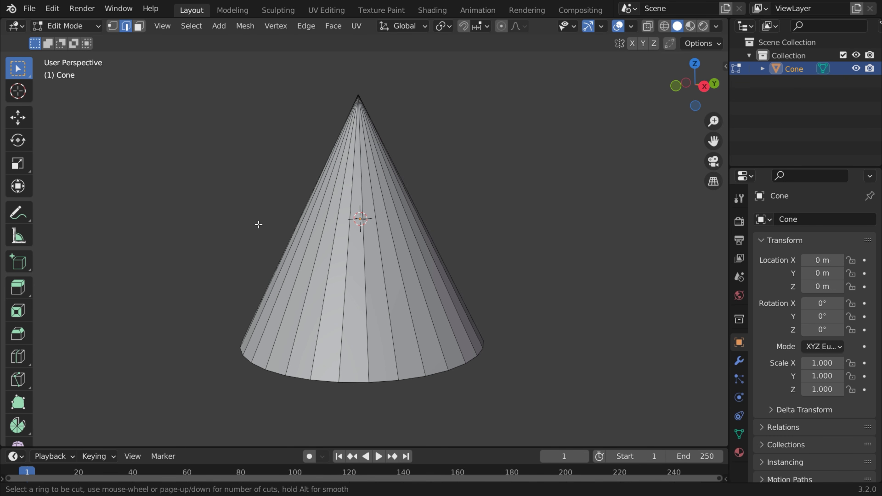
key(Escape)
Step: Select the cone's base edge loop, invert the selection and subdivide the slanted side edges
middle_drag(276, 257, 349, 353)
alt+click(348, 243)
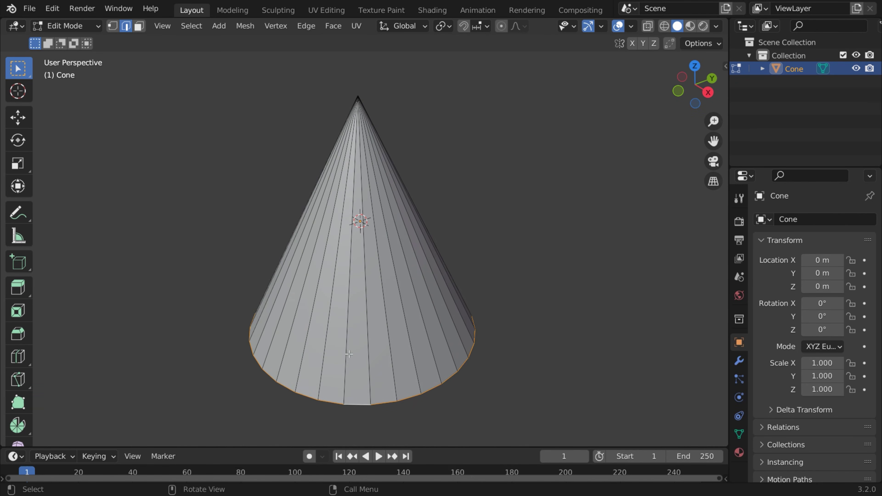
key(ctrl+i)
right_click(269, 204)
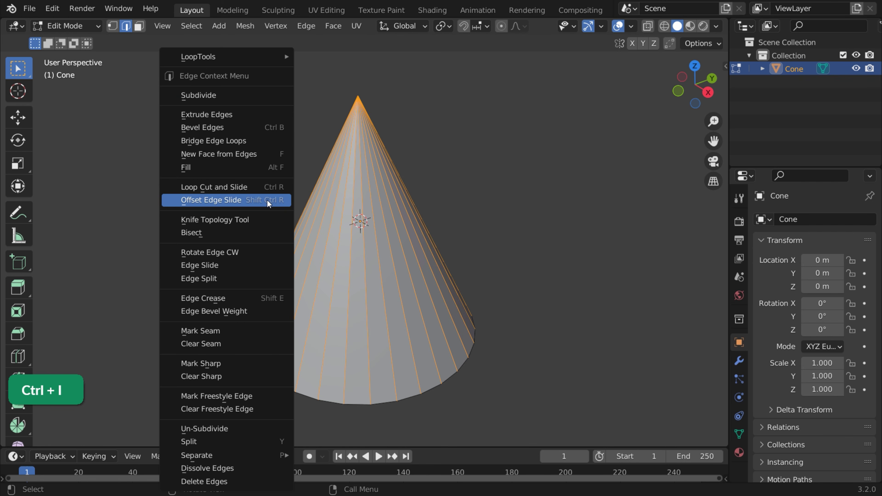
click(252, 102)
Step: Slide the new edge loop around the cone partway down toward the base
alt+click(356, 253)
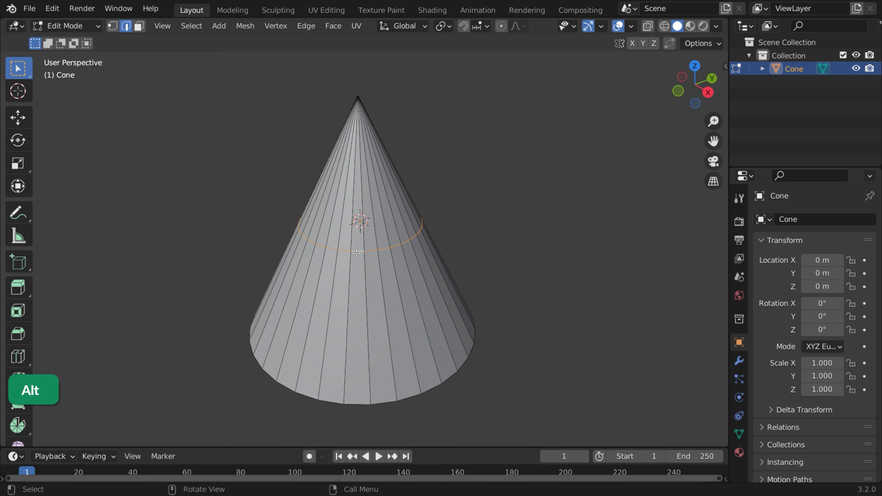
key(g)
key(g)
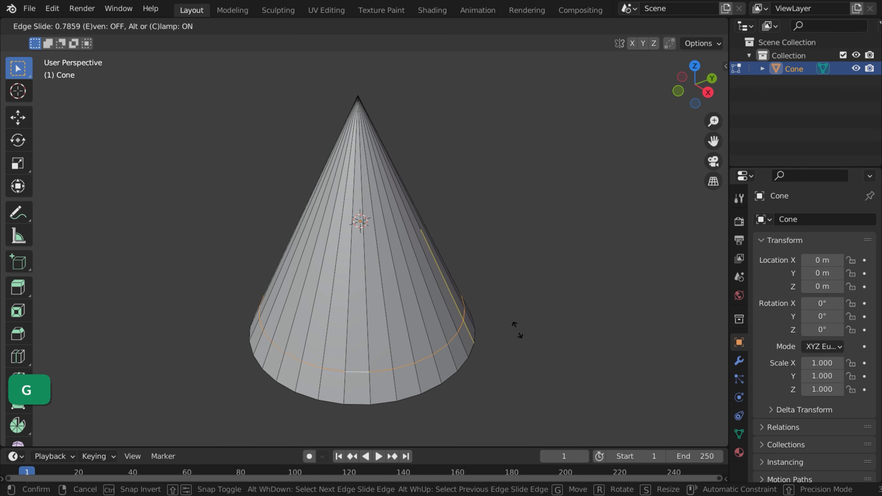
click(480, 283)
Step: Select the ring of quad faces below the cone's edge loop and extrude it
key(3)
alt+click(472, 296)
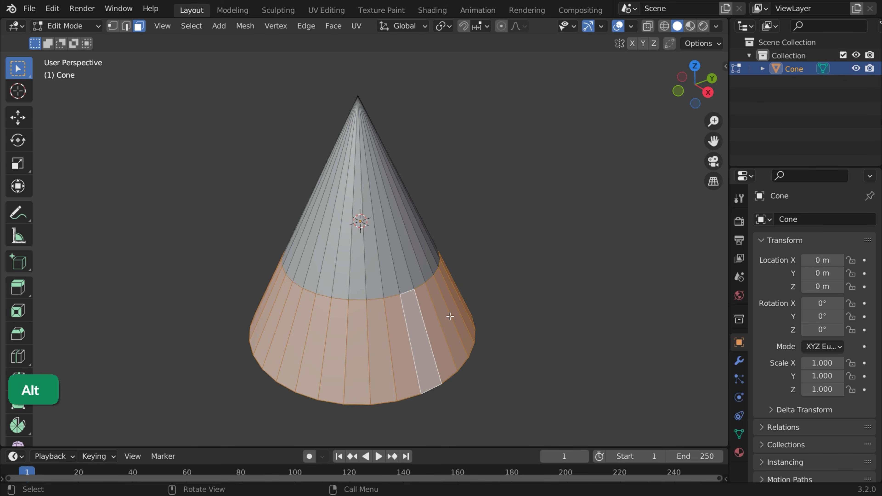
key(alt+e)
click(465, 325)
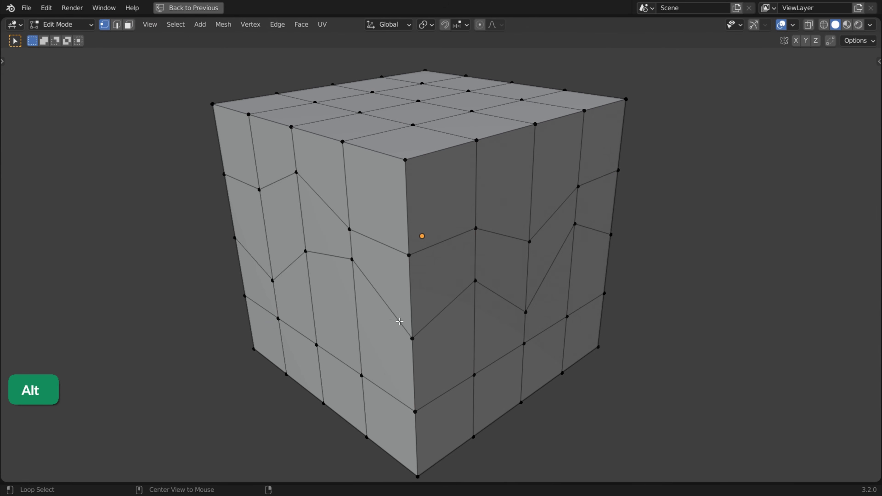
Step: Straighten the cube's middle jagged loop with an Edge Slide in Even mode, with Flipped off, following the loop below
alt+click(399, 321)
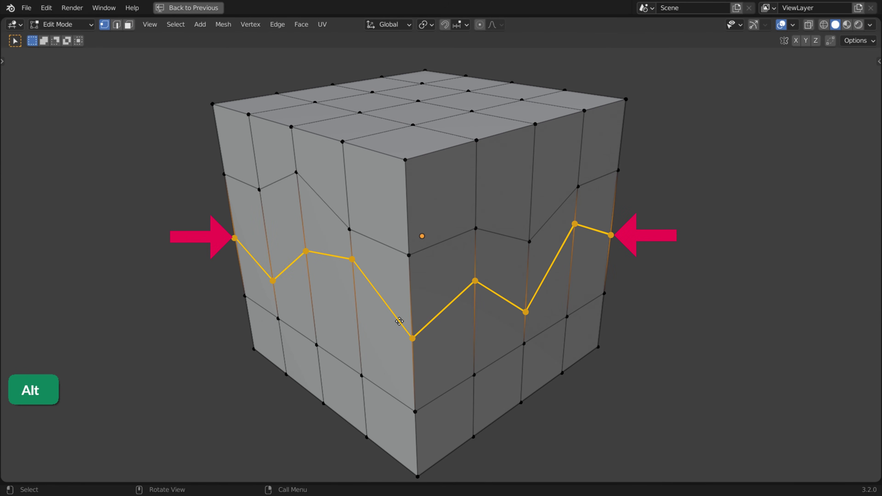
key(g)
key(g)
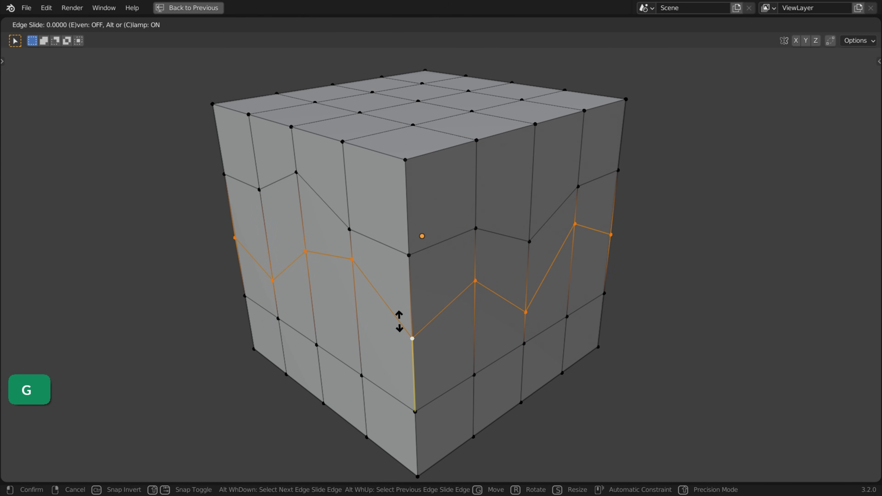
key(e)
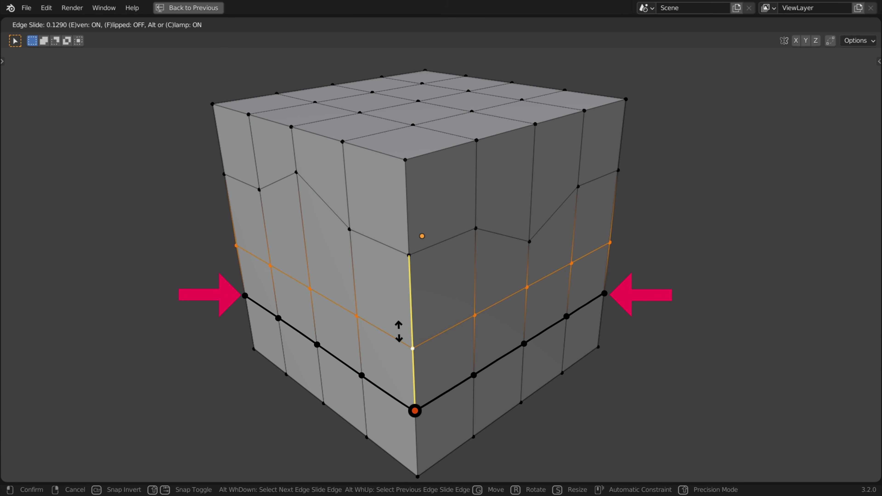
key(f)
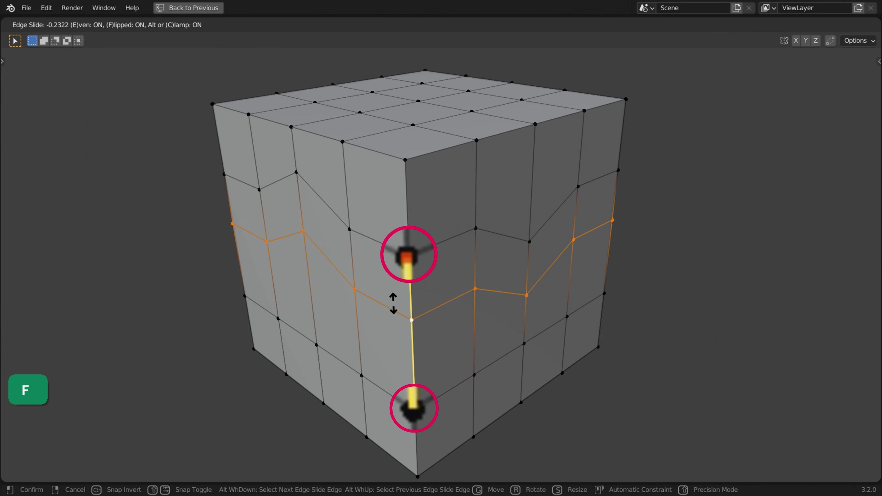
key(f)
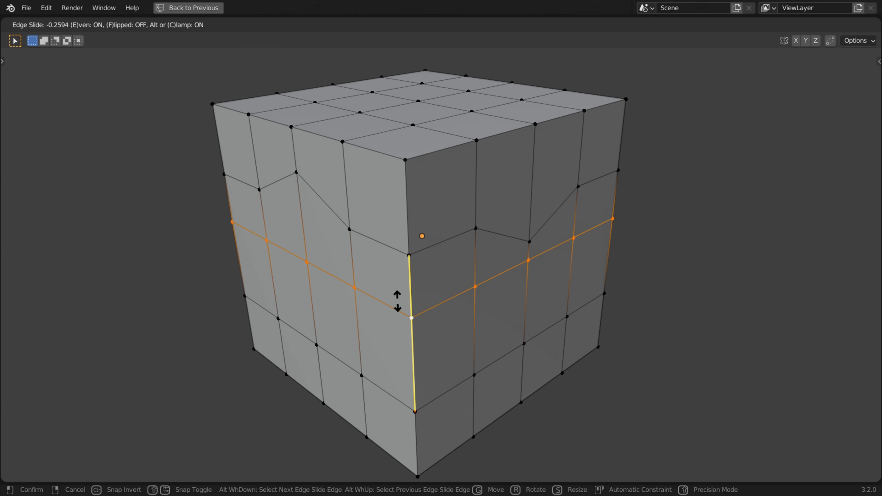
key(ctrl)
click(405, 304)
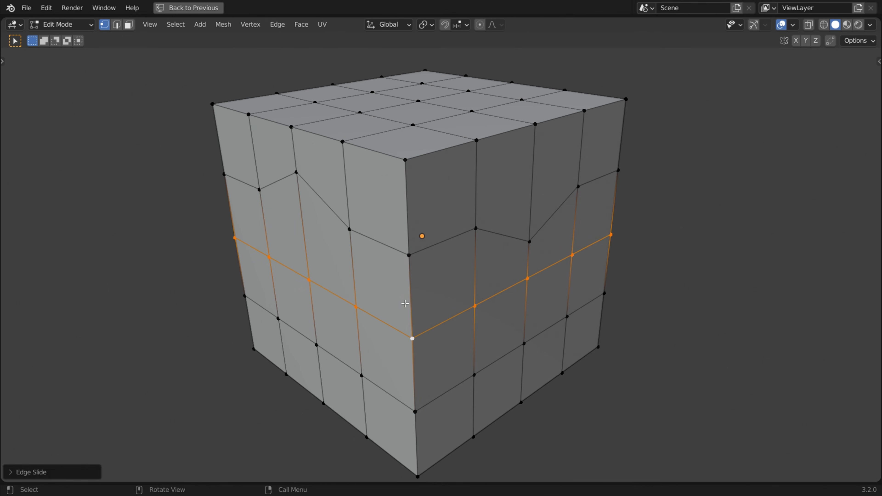
Step: Select the cube's upper jagged loop and check the Mesh: LoopTools add-on in the preferences
alt+click(447, 244)
click(53, 6)
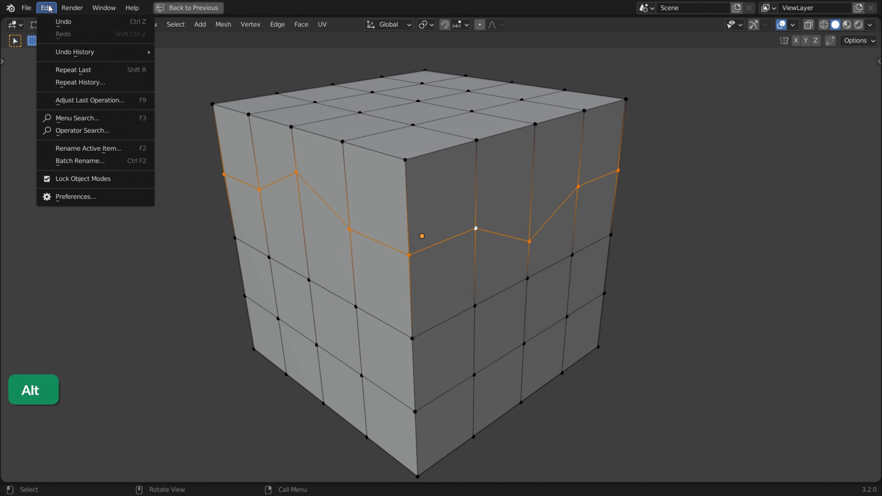
click(93, 198)
click(46, 160)
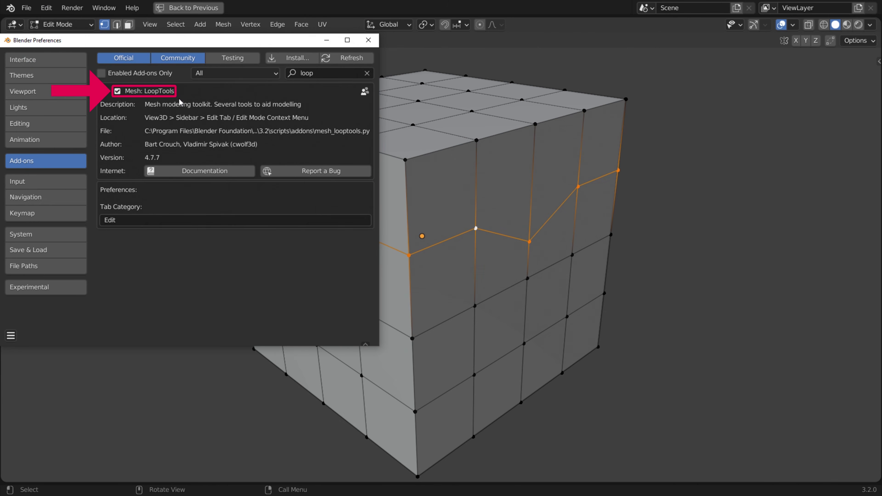
click(369, 40)
Step: Try LoopTools Flatten on the cube's upper jagged loop, and undo it
right_click(159, 138)
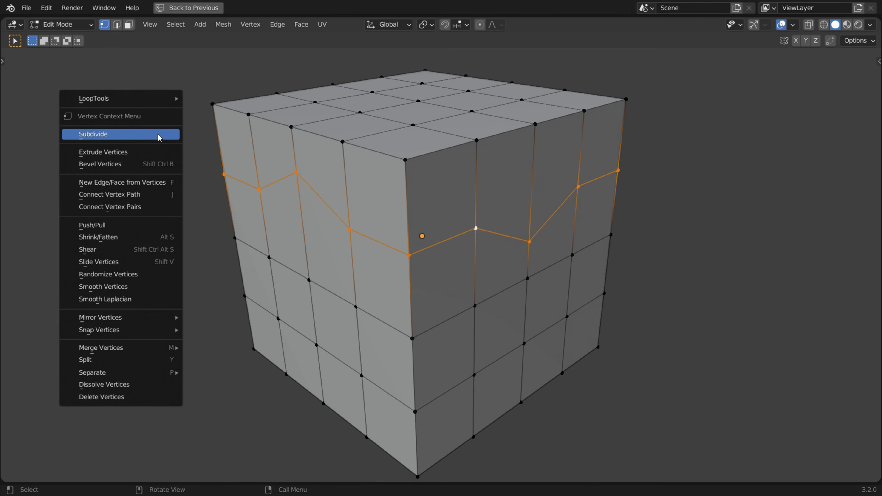
mouse_move(169, 100)
click(239, 137)
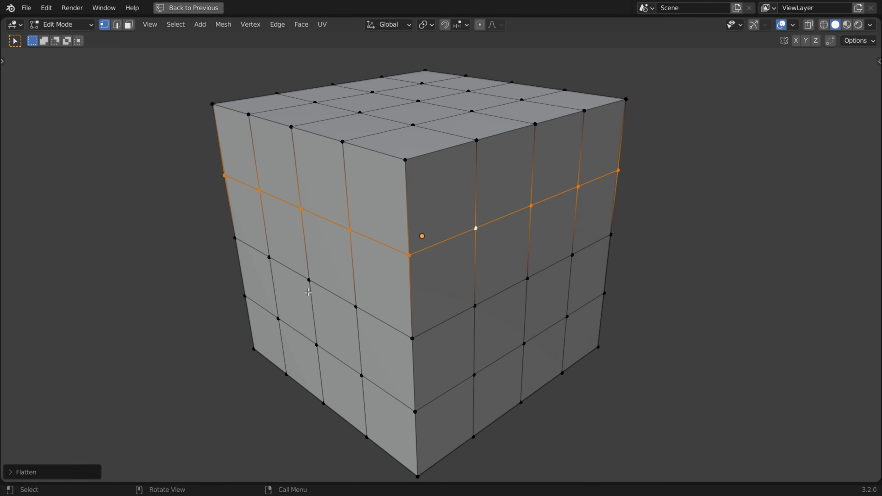
key(ctrl+z)
key(ctrl+z)
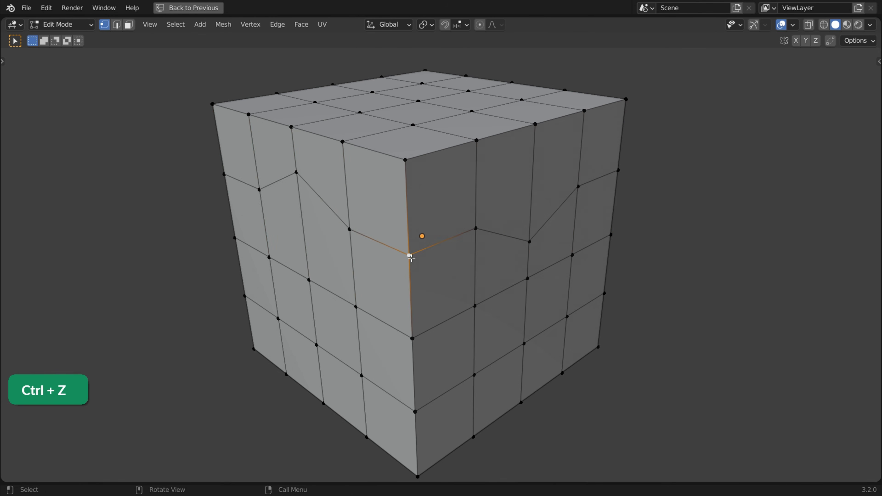
Step: Try LoopTools Gstretch on the shortest vertex path between the upper loop's two corners on one side, and undo it
ctrl+click(618, 171)
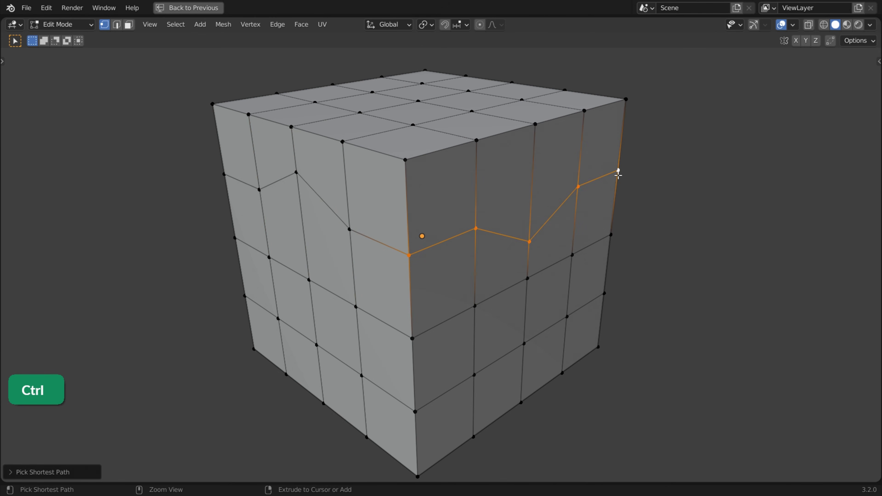
right_click(184, 160)
mouse_move(184, 161)
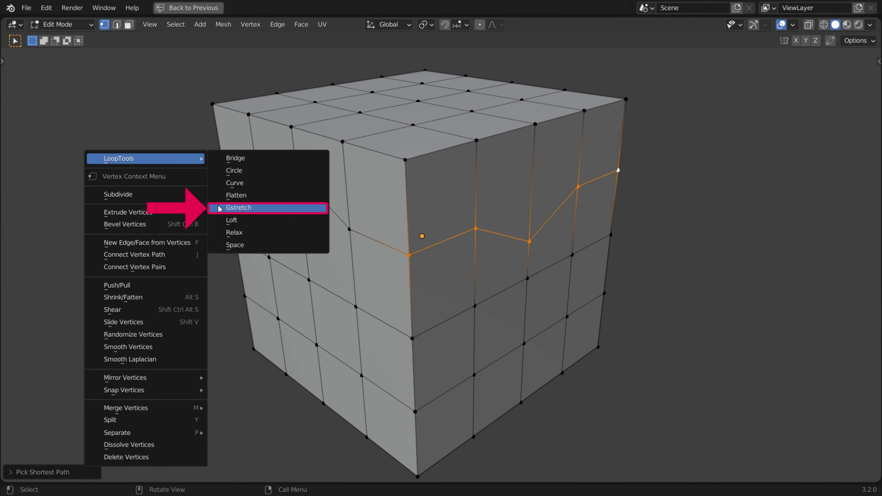
click(276, 210)
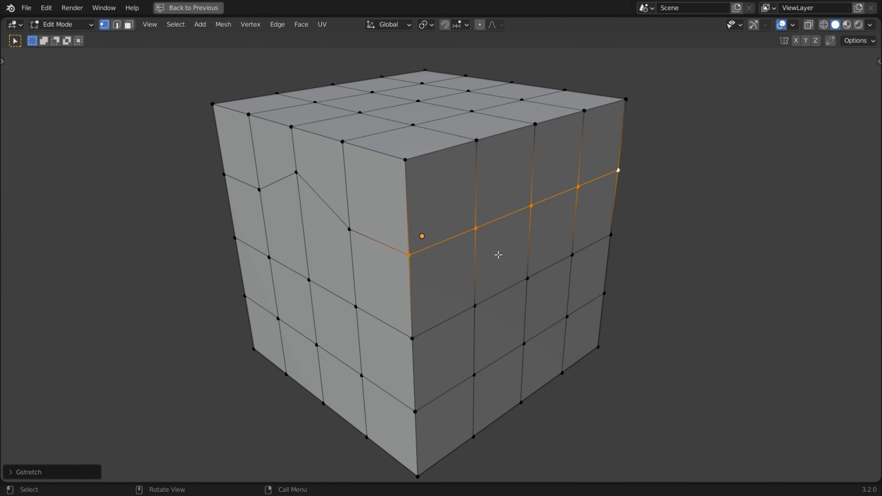
key(ctrl+z)
Step: Select the whole upper jagged loop and scale it to 0 along the global Z axis
alt+click(396, 249)
text(sz)
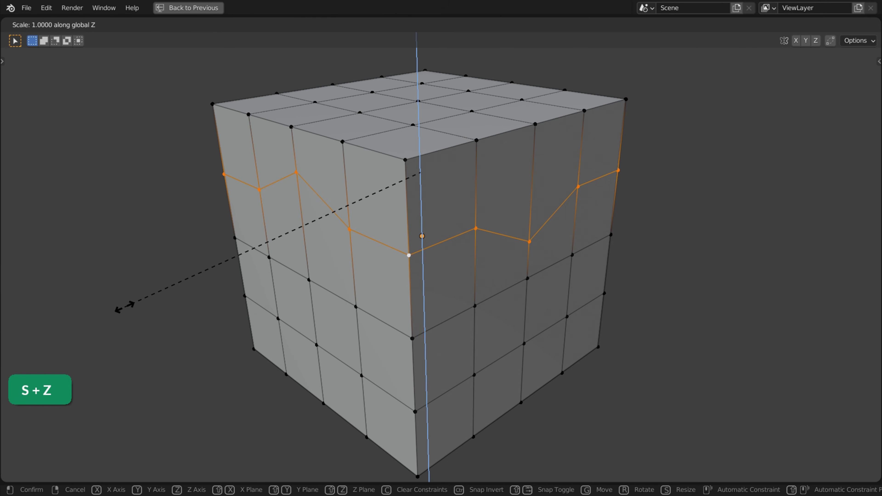
text(0)
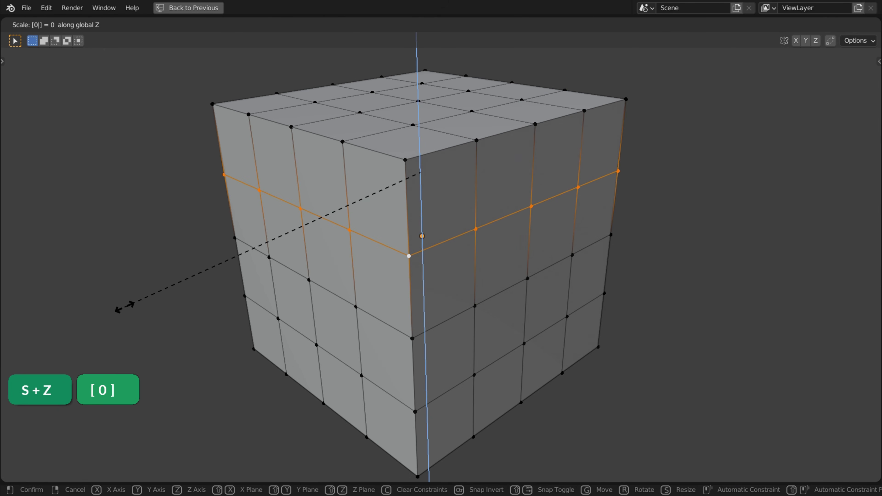
key(Return)
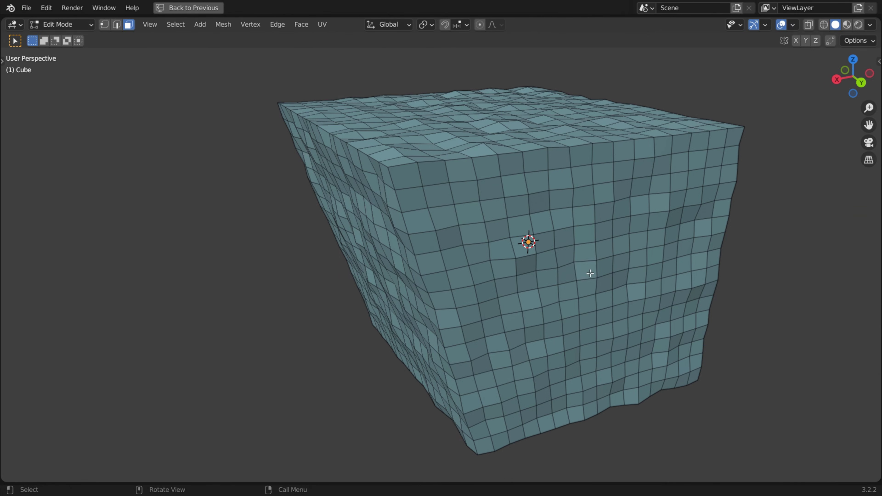
Step: Select all faces coplanar with one face on the bumpy cube's front side at threshold 0.4563 and flatten them with LoopTools
click(590, 274)
click(175, 24)
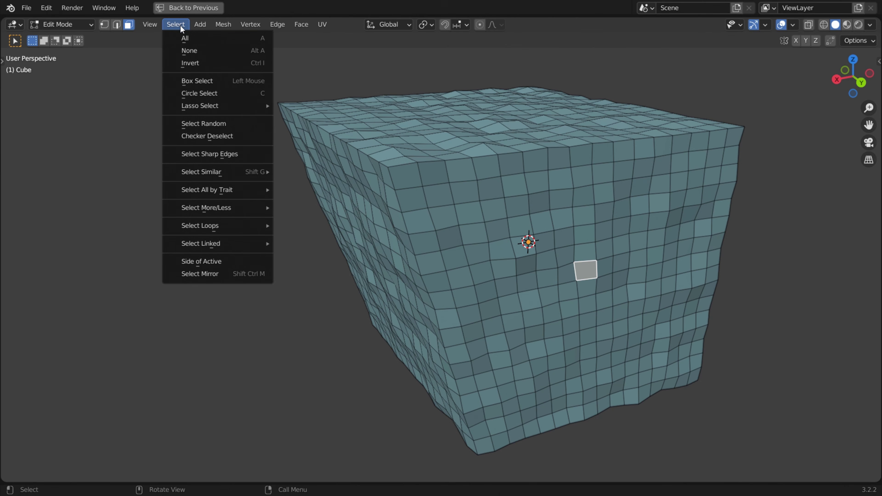
mouse_move(172, 171)
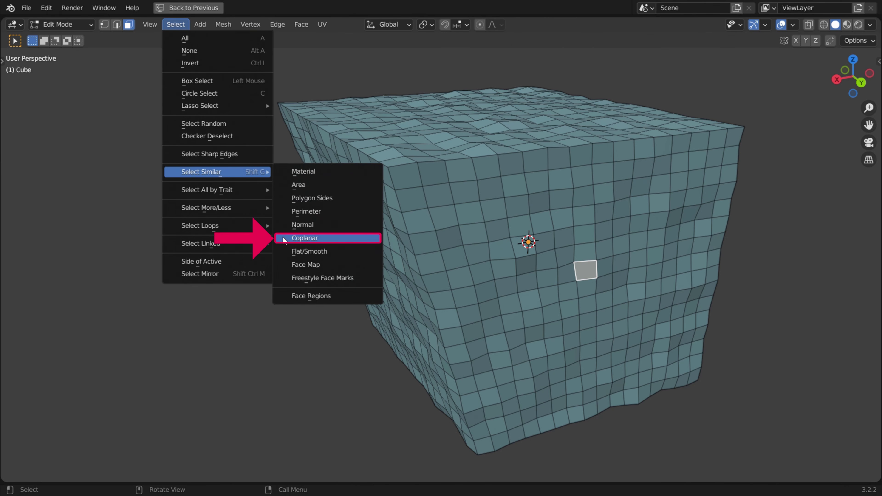
click(305, 238)
drag(87, 470, 109, 471)
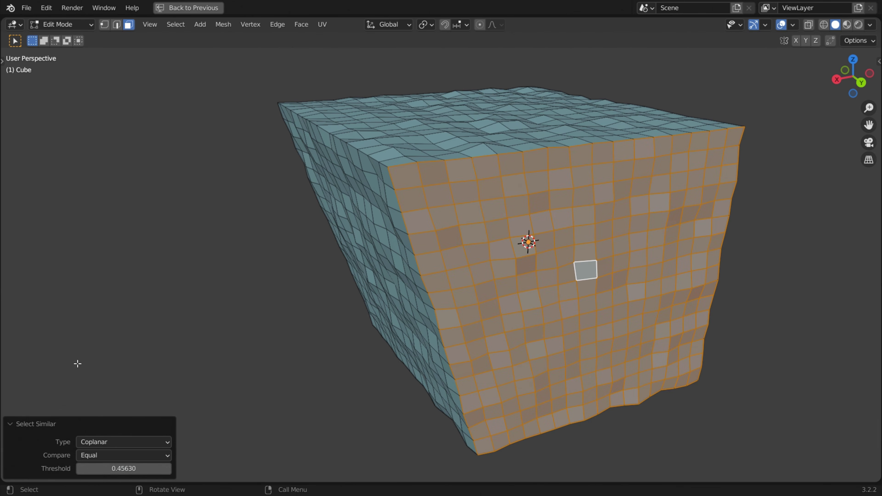
right_click(130, 134)
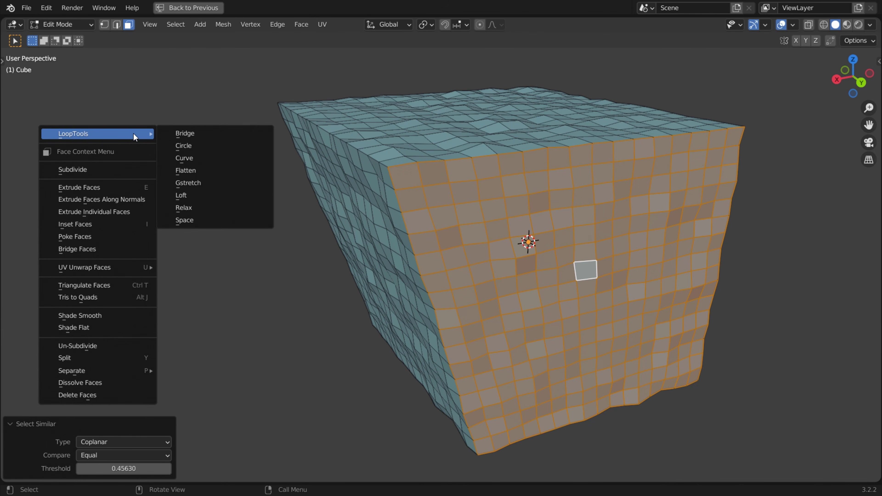
click(224, 170)
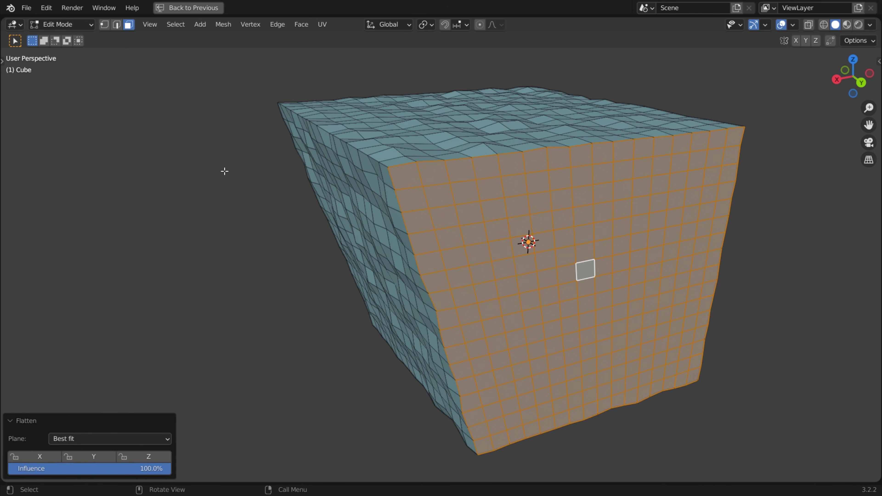
Step: Select the coplanar faces of the adjacent bumpy side of the cube and flatten them with LoopTools
click(248, 197)
middle_drag(248, 197, 210, 49)
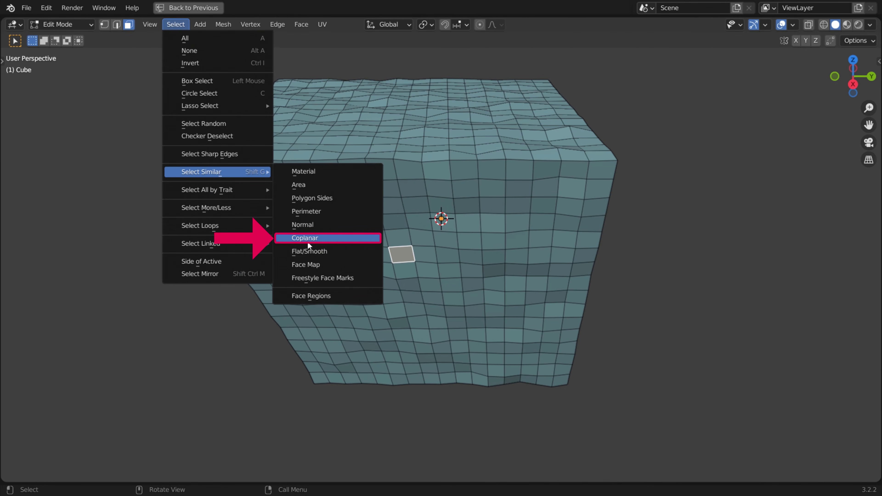
click(336, 242)
mouse_move(336, 243)
middle_down()
mouse_move(329, 226)
mouse_move(337, 227)
middle_up()
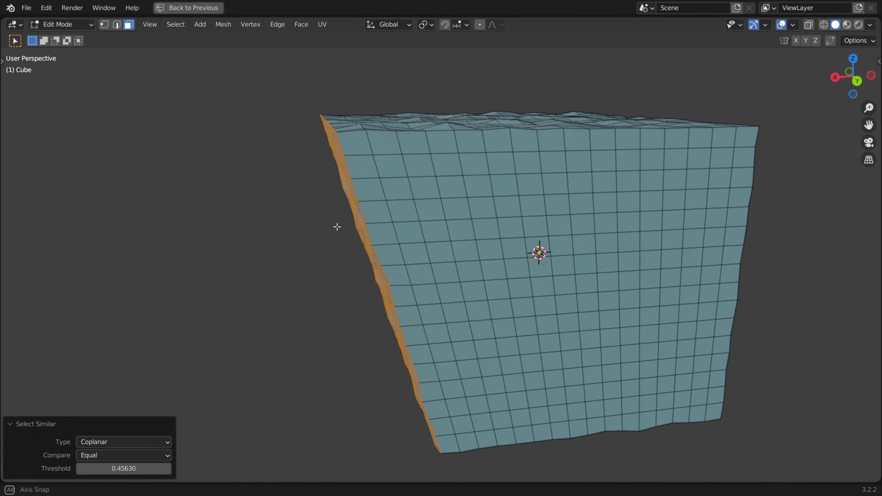
right_click(155, 135)
mouse_move(155, 136)
click(188, 171)
Step: Select all faces coplanar with one face on the cube's bumpy top side
middle_drag(187, 170, 222, 17)
click(176, 24)
mouse_move(215, 171)
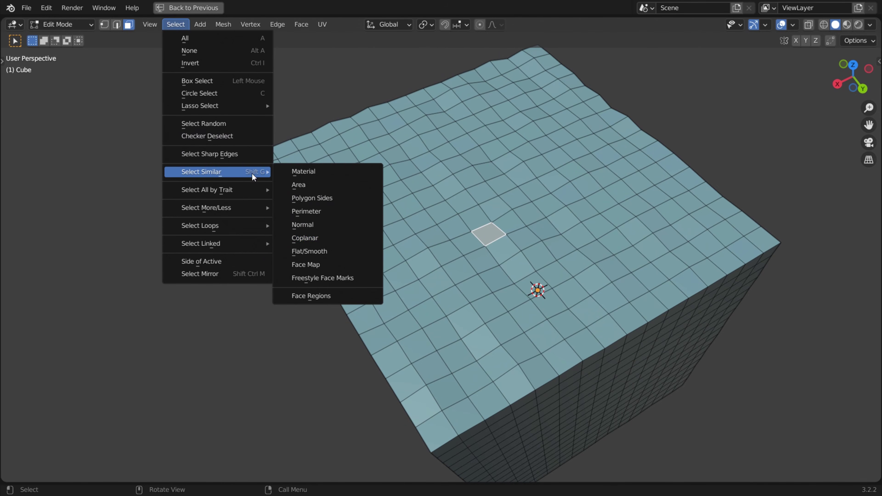
click(378, 239)
middle_drag(378, 240, 208, 189)
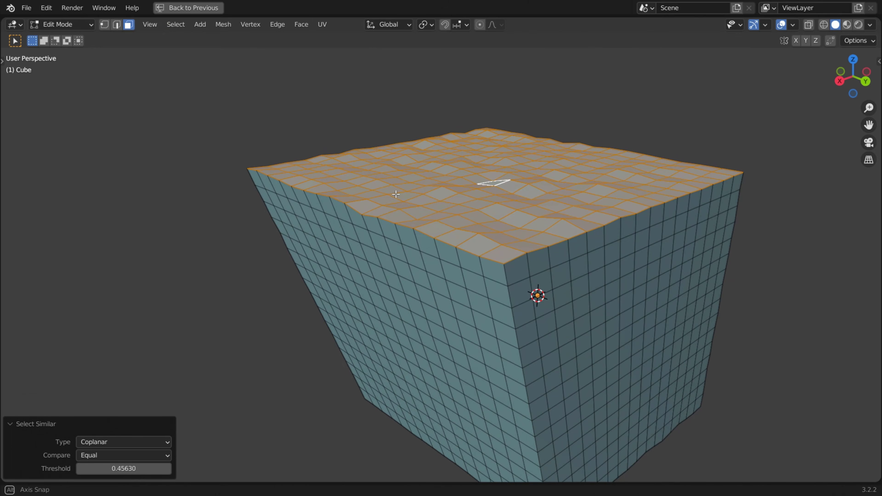
Step: Flatten the selected top faces by scaling them to 0 along the global Z axis
key(s)
key(z)
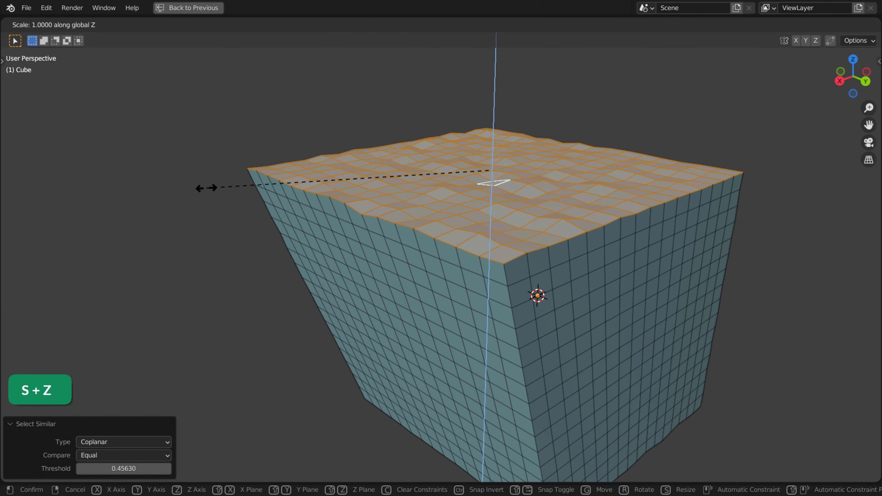
text(0)
key(Return)
Step: Select all faces coplanar with one face on the cube's bumpy underside
middle_drag(207, 188, 347, 296)
shift+click(524, 345)
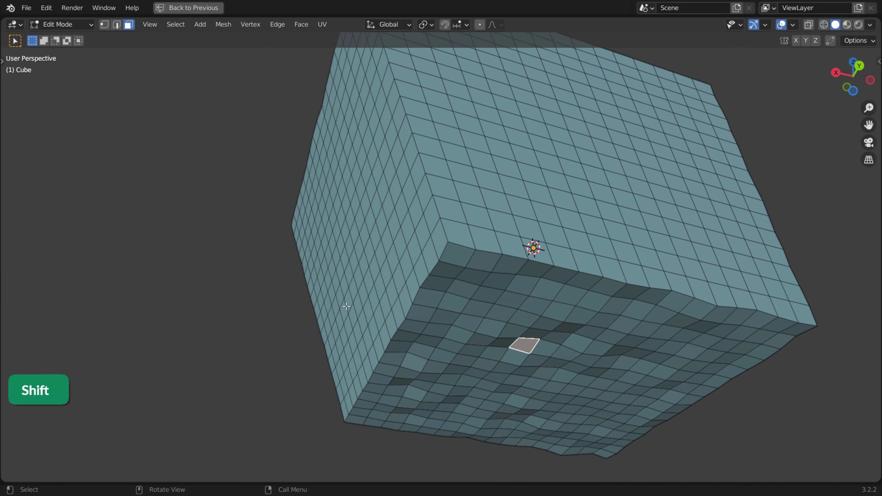
click(175, 23)
mouse_move(215, 171)
click(334, 240)
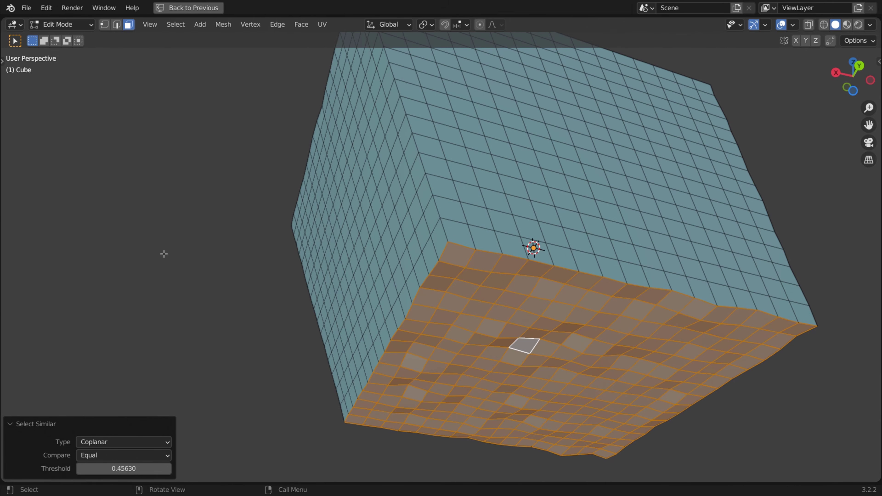
Step: Flatten the selected underside faces of the cube by scaling them to 0 along the global Z axis
key(s)
key(z)
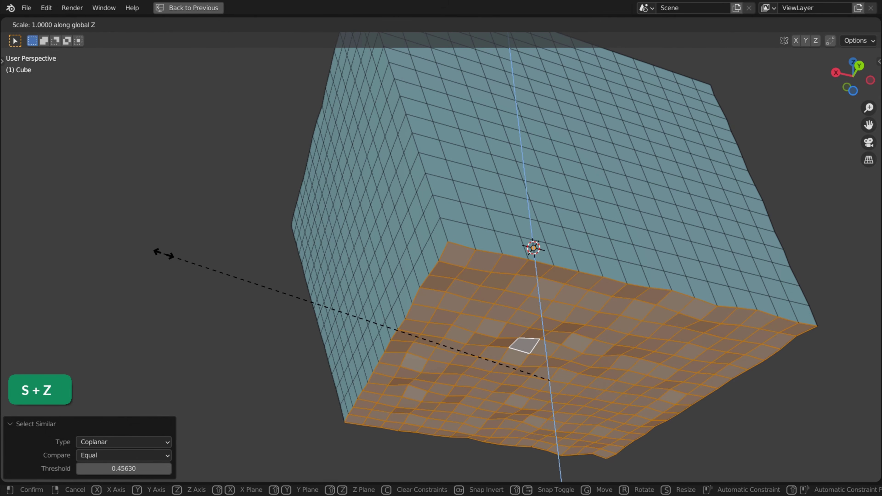
key(0)
key(Return)
middle_drag(416, 275, 441, 286)
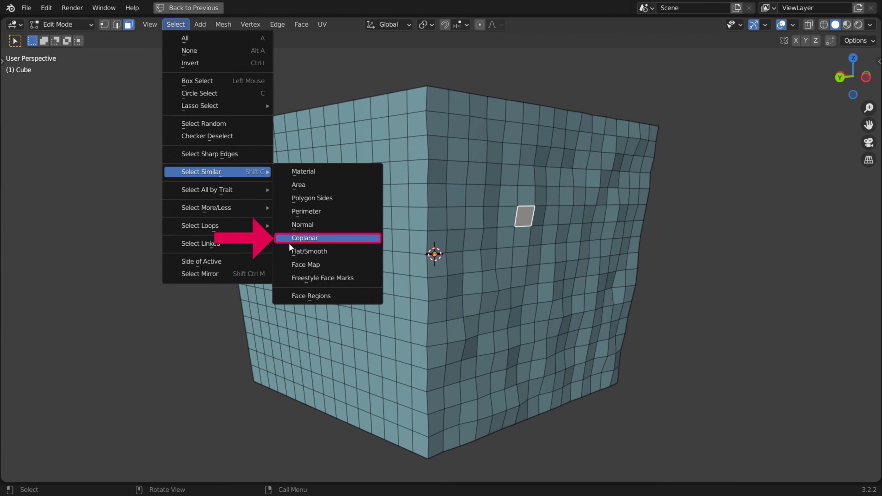
Step: Select all faces coplanar with the chosen face on the cube's bumpy side and delete those faces
click(314, 244)
key(x)
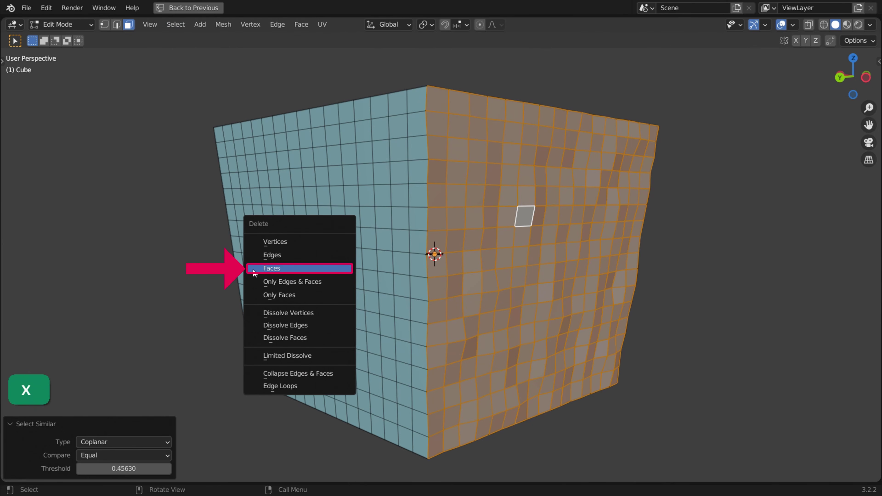
click(272, 269)
Step: Select the edge loop around the cube's open side and flatten it by scaling to 0 along the global X axis
middle_drag(254, 273, 292, 258)
key(2)
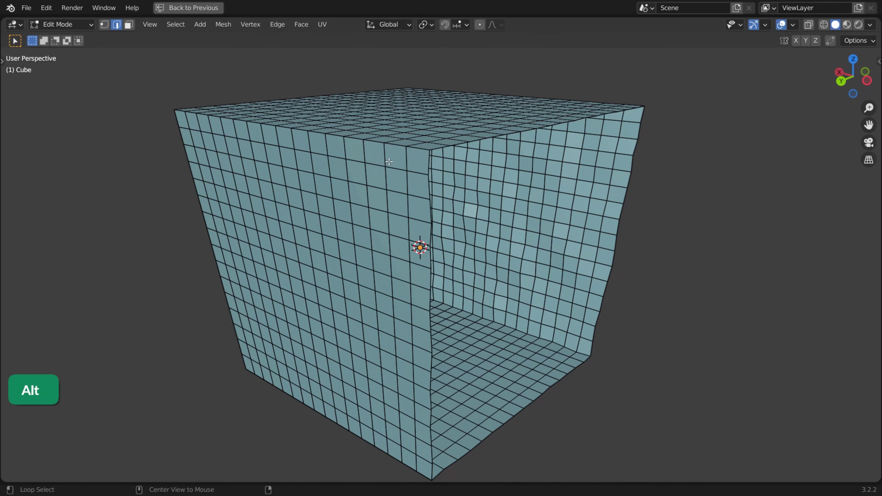
alt+click(432, 150)
key(s)
key(x)
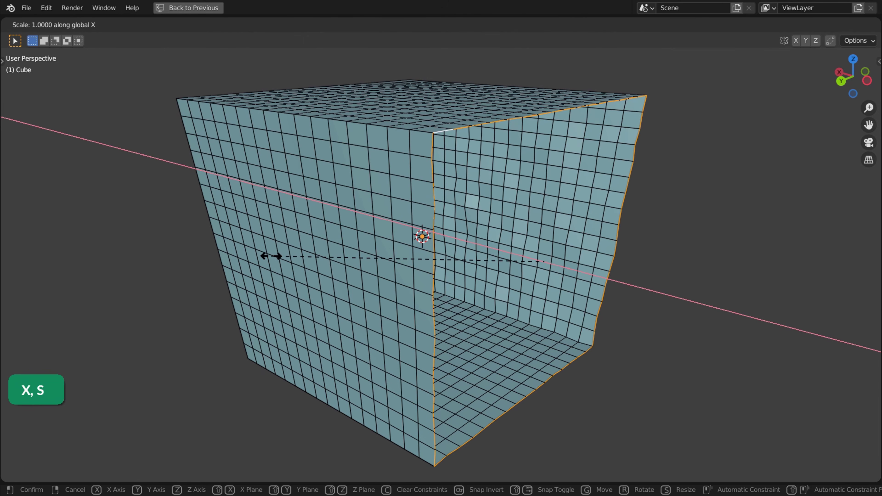
key(0)
key(Return)
Step: Close the open side of the cube with Grid Fill
key(ctrl+f)
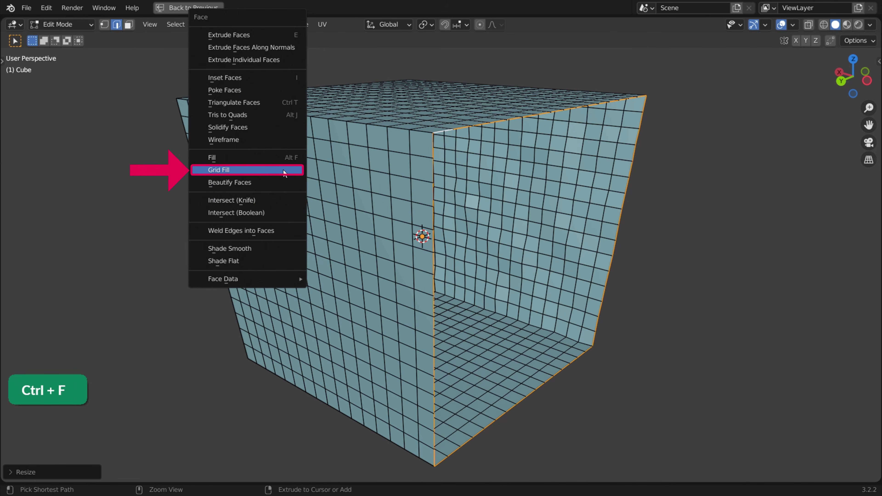
click(248, 171)
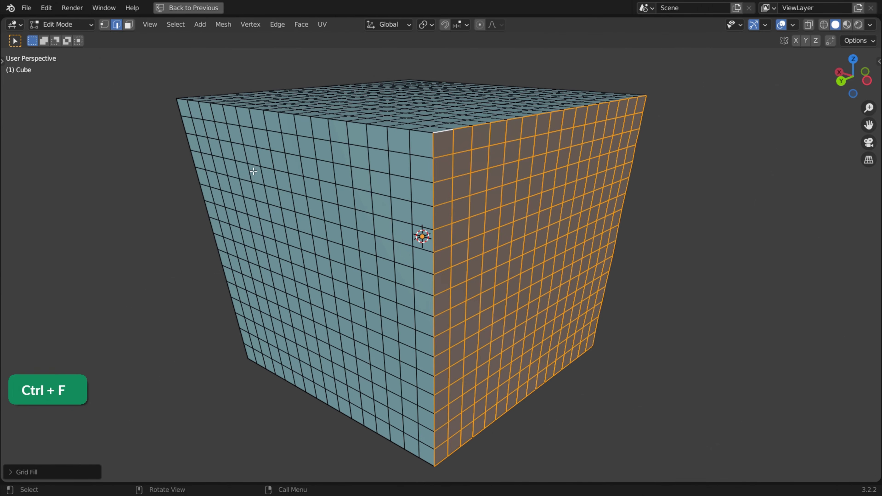
middle_drag(452, 240, 348, 240)
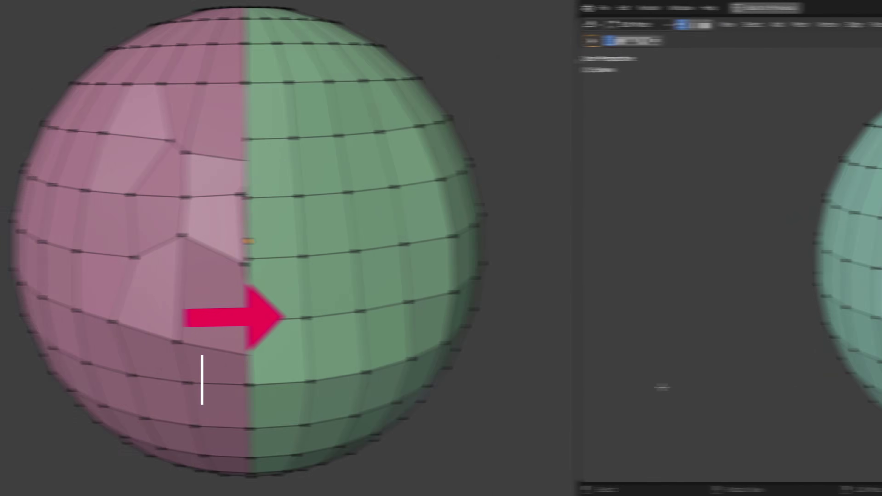
Step: Circle-select the uneven vertices on the front of the sphere and apply Smooth Vertices, repeating the operation
key(c)
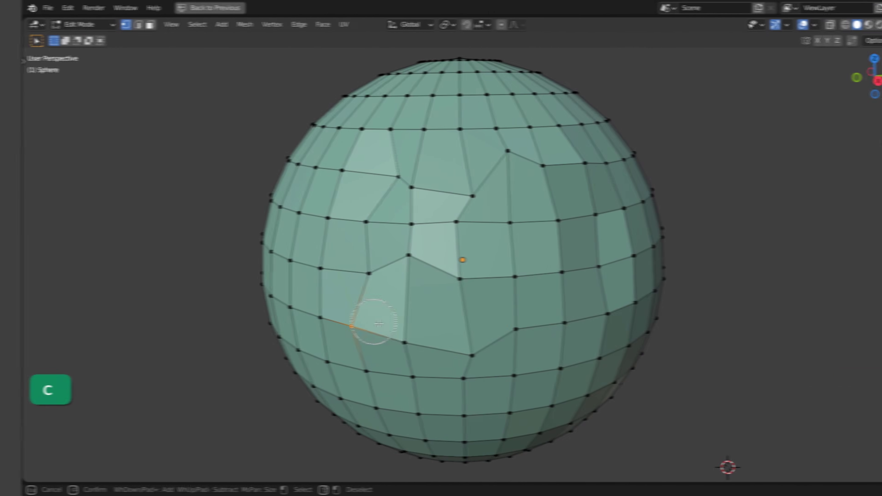
mouse_move(364, 325)
mouse_down()
mouse_move(513, 282)
mouse_move(431, 237)
mouse_move(479, 170)
mouse_up()
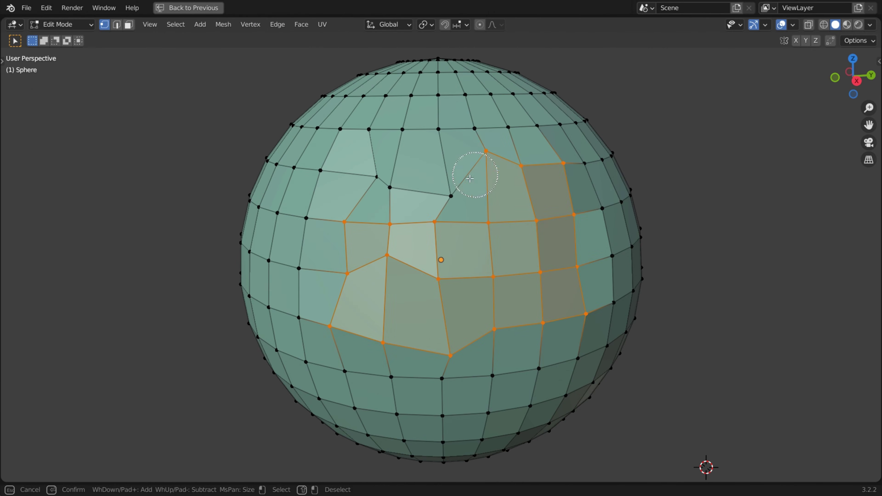
key(Escape)
right_click(158, 302)
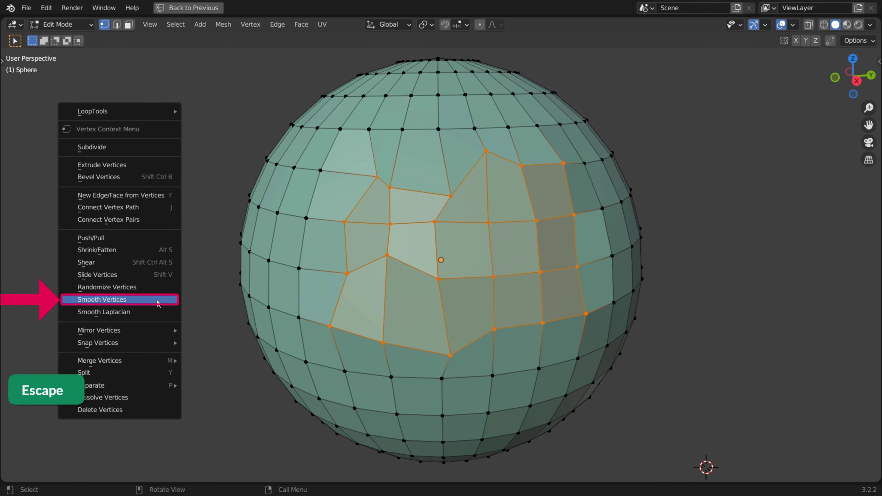
click(76, 301)
key(shift+r)
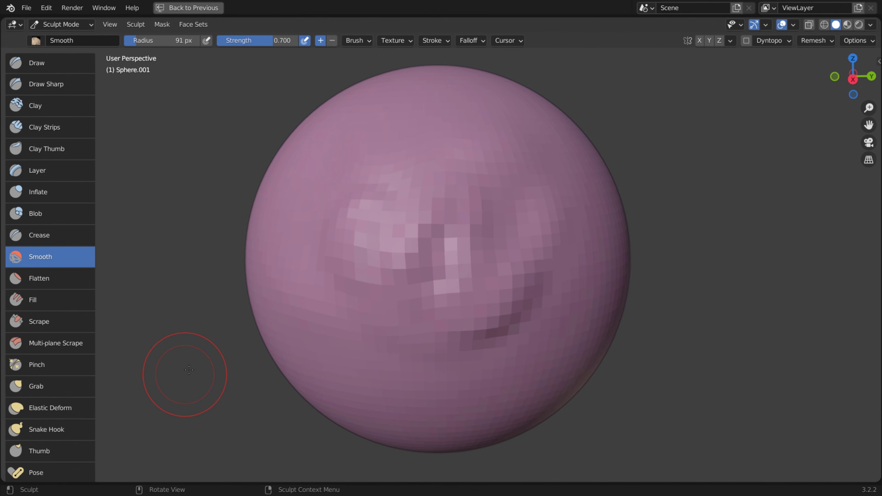
Step: Smooth the bumps on the front of the high-poly pink sphere with the Smooth brush, enlarging the brush radius between strokes
mouse_move(323, 254)
shift+mouse_down()
mouse_move(338, 233)
mouse_move(382, 276)
mouse_move(448, 205)
mouse_move(421, 297)
shift+mouse_up()
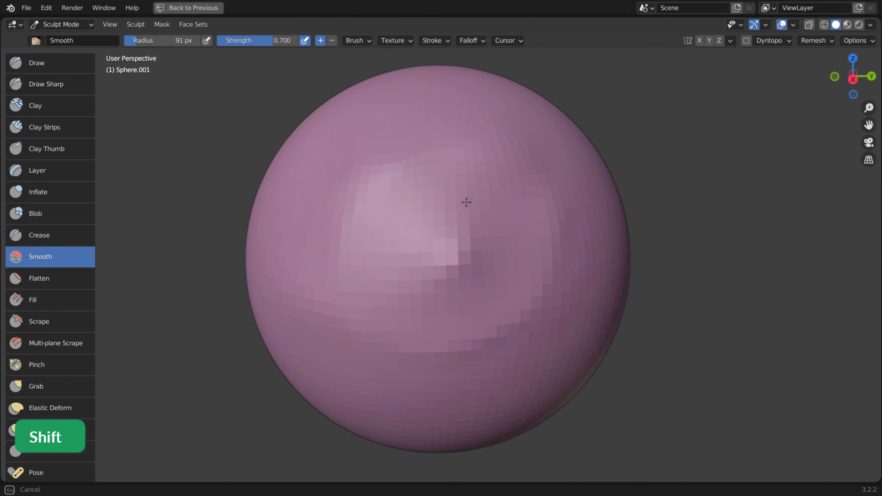
middle_drag(439, 256, 427, 262)
key(bracketright)
key(bracketright)
key(bracketright)
key(bracketright)
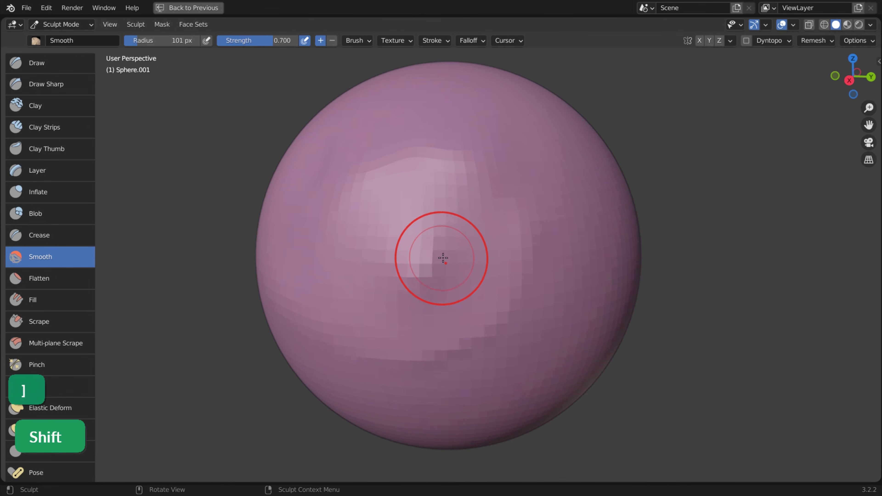
mouse_move(454, 228)
shift+mouse_down()
mouse_move(429, 276)
mouse_move(459, 282)
mouse_move(469, 310)
shift+mouse_up()
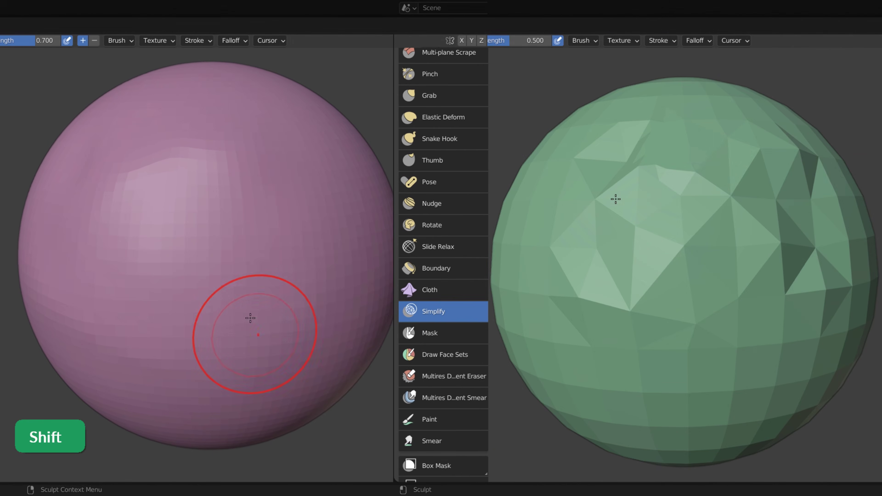
Step: Smooth the bumps along the side of the pink sphere and at the rim of the green DynTopo sphere
mouse_move(250, 318)
shift+mouse_down()
mouse_move(201, 357)
mouse_move(108, 184)
mouse_move(138, 174)
shift+mouse_up()
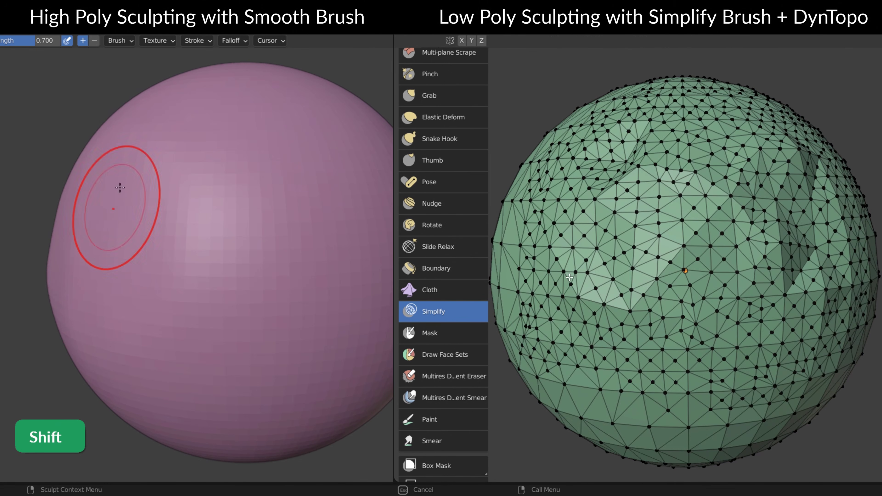
mouse_move(122, 194)
shift+mouse_down()
mouse_move(98, 324)
mouse_move(55, 230)
mouse_move(87, 233)
mouse_move(58, 241)
shift+mouse_up()
mouse_move(57, 242)
shift+mouse_down()
mouse_move(53, 276)
mouse_move(85, 289)
mouse_move(73, 191)
shift+mouse_up()
mouse_move(73, 192)
shift+mouse_down()
mouse_move(73, 305)
mouse_move(112, 315)
shift+mouse_up()
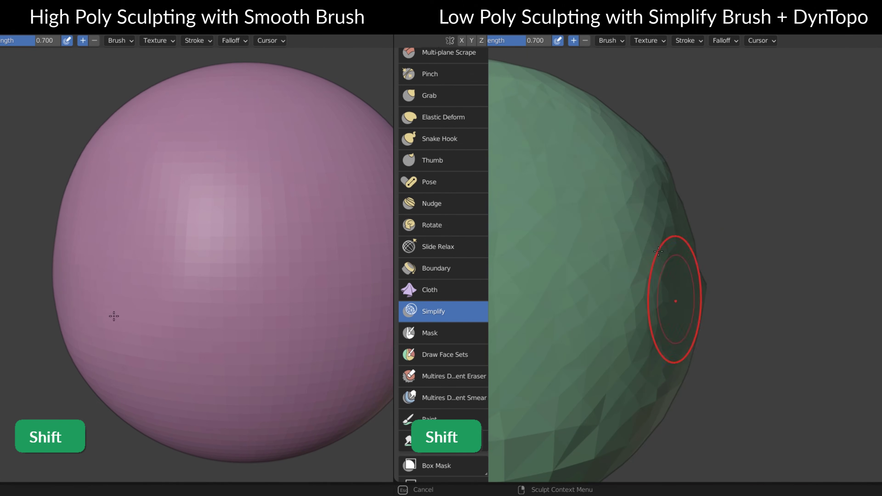
shift+drag(675, 291, 687, 212)
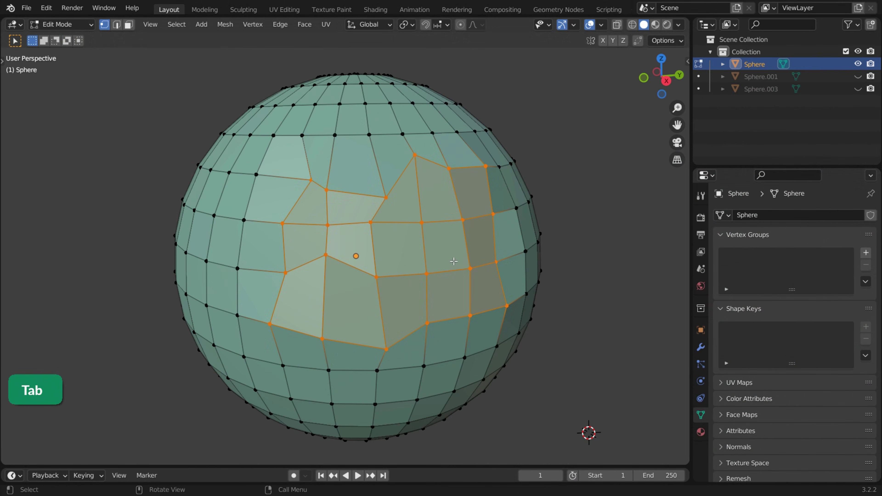
Step: Create a vertex group on the low-poly sphere, assign the selected uneven vertices to it and return to Object Mode
click(866, 253)
click(723, 330)
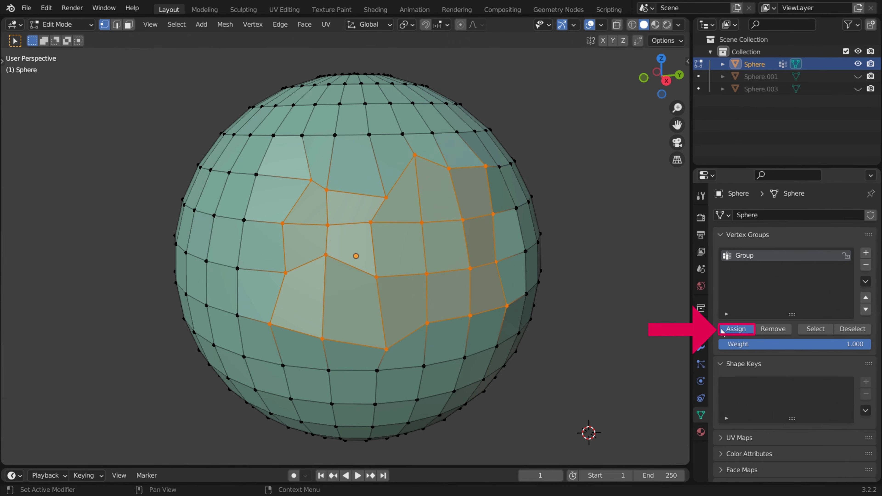
key(Tab)
Step: Add a Smooth Laplacian modifier to the sphere and limit it to the vertex group named Group
click(695, 348)
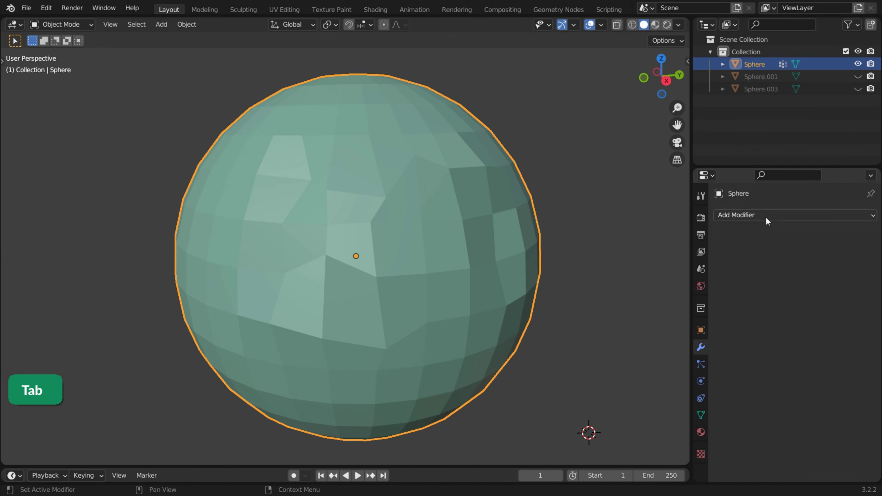
click(766, 217)
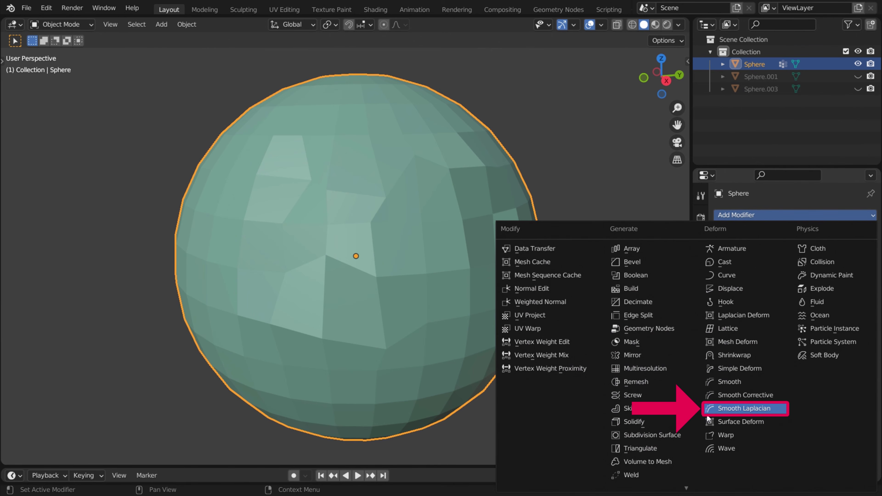
click(747, 409)
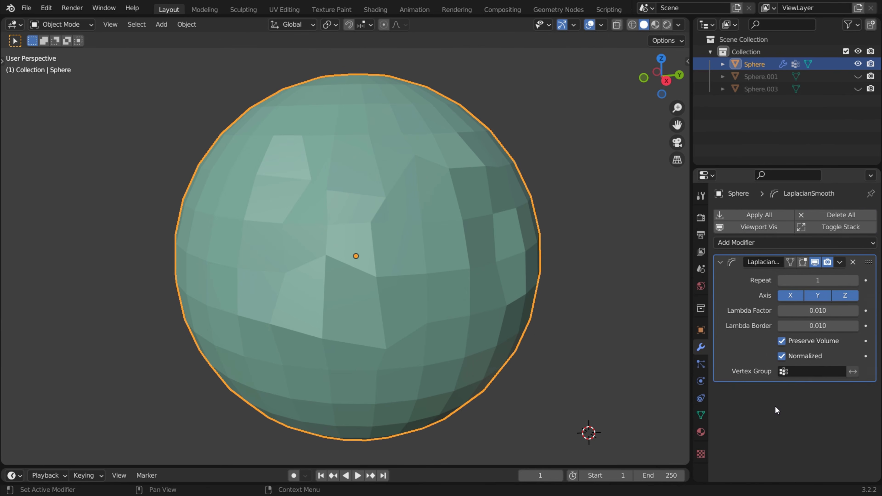
click(807, 371)
click(806, 242)
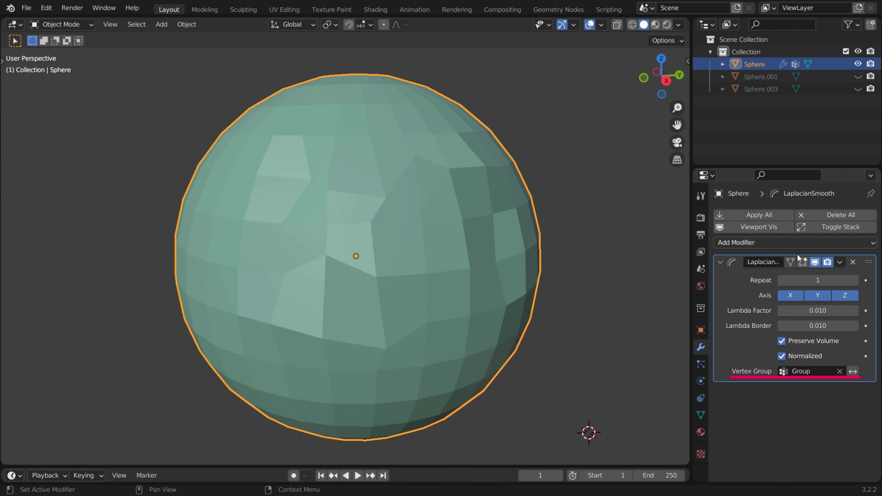
Step: Set the Smooth Laplacian modifier's Repeat to 200 and apply Shade Smooth to the sphere
drag(805, 278, 861, 278)
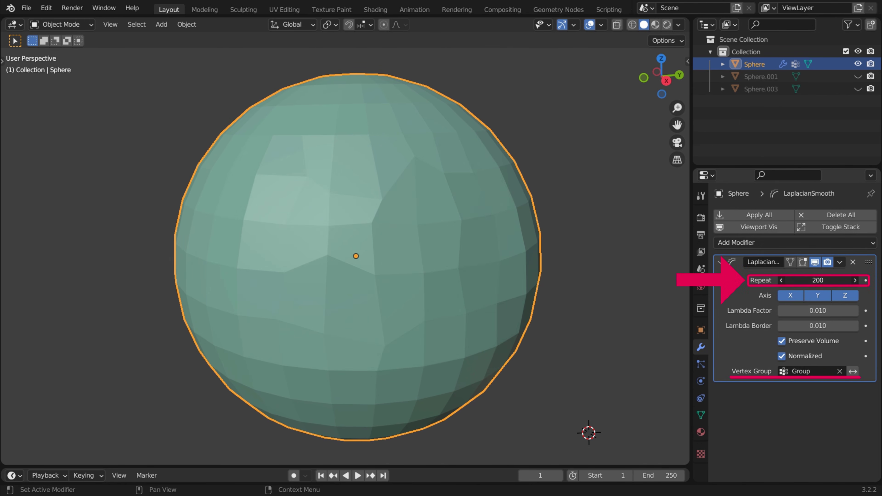
right_click(437, 214)
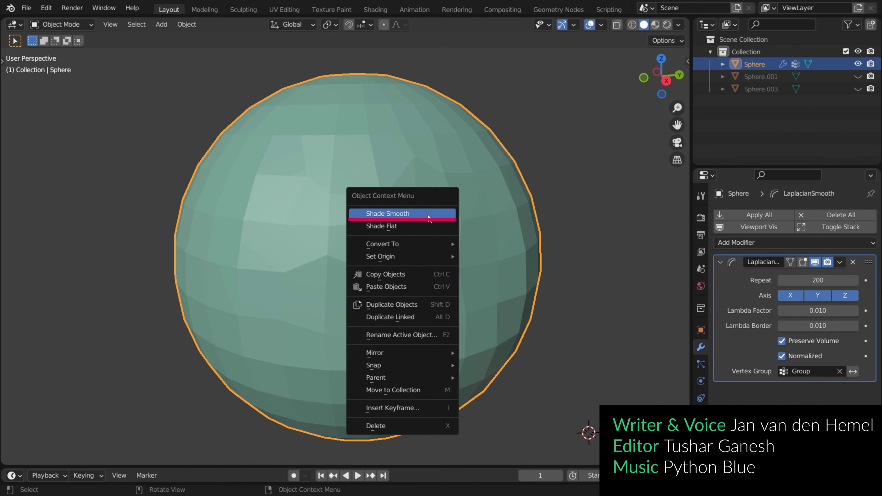
click(430, 217)
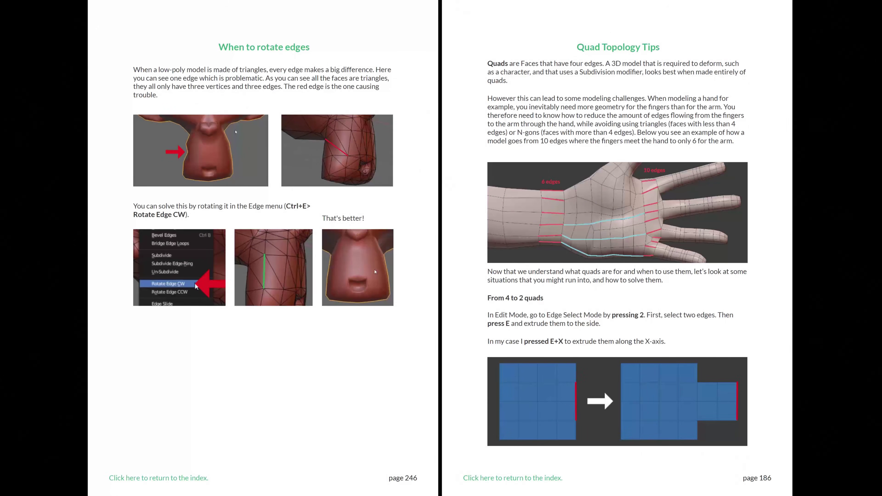